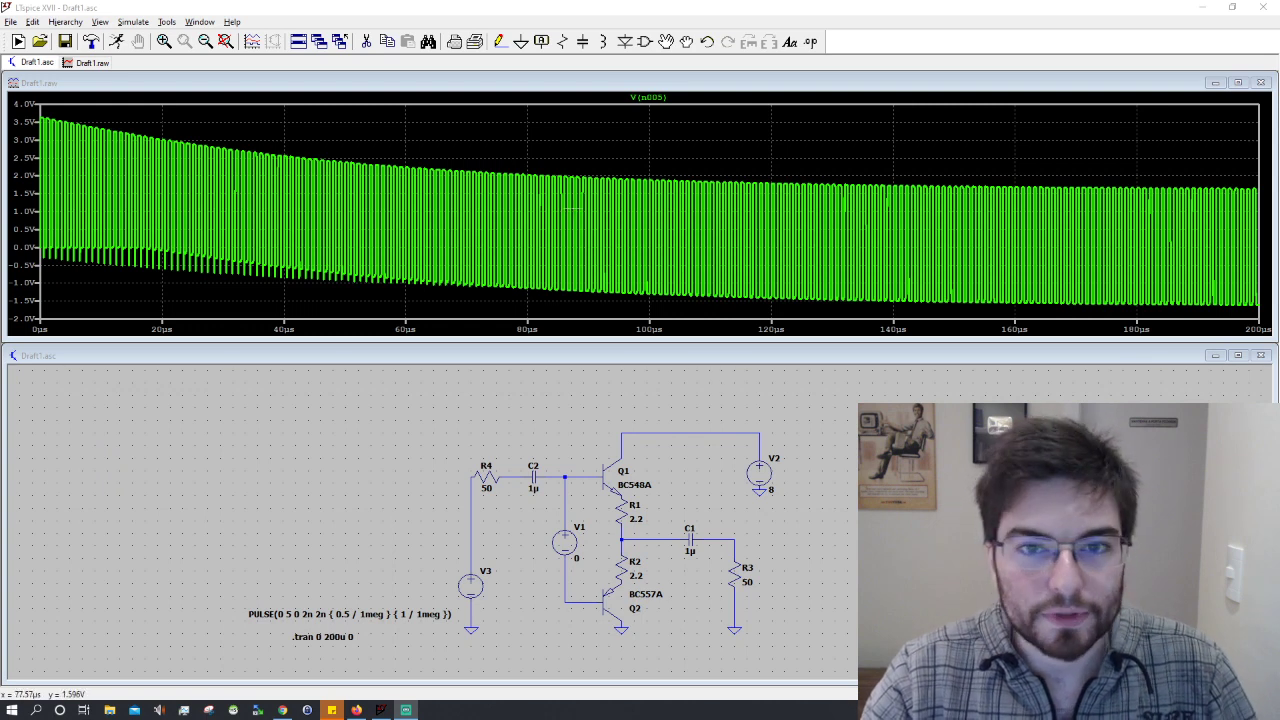
# Zoom the V(n005) plot onto the 99 µs rising edge, spanning about 98.988–99.021 µs.
pyautogui.moveTo(628, 165); pyautogui.dragTo(661, 318)
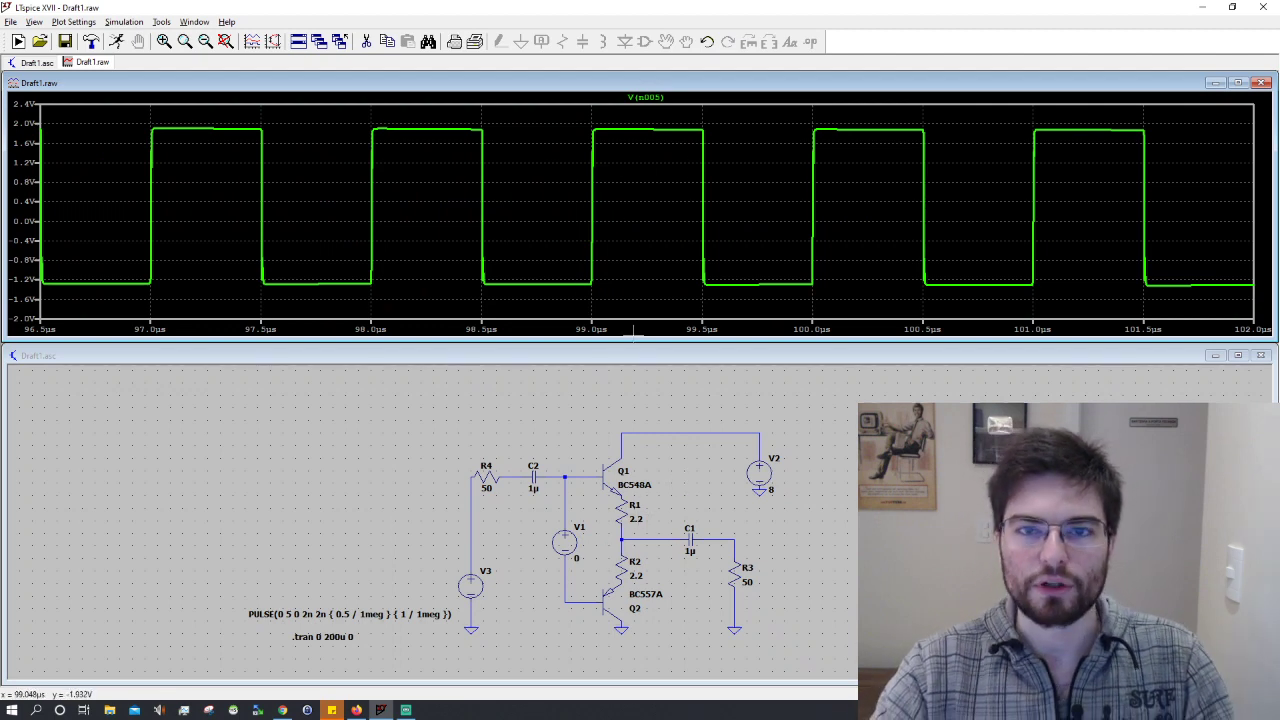
pyautogui.moveTo(574, 128); pyautogui.dragTo(620, 312)
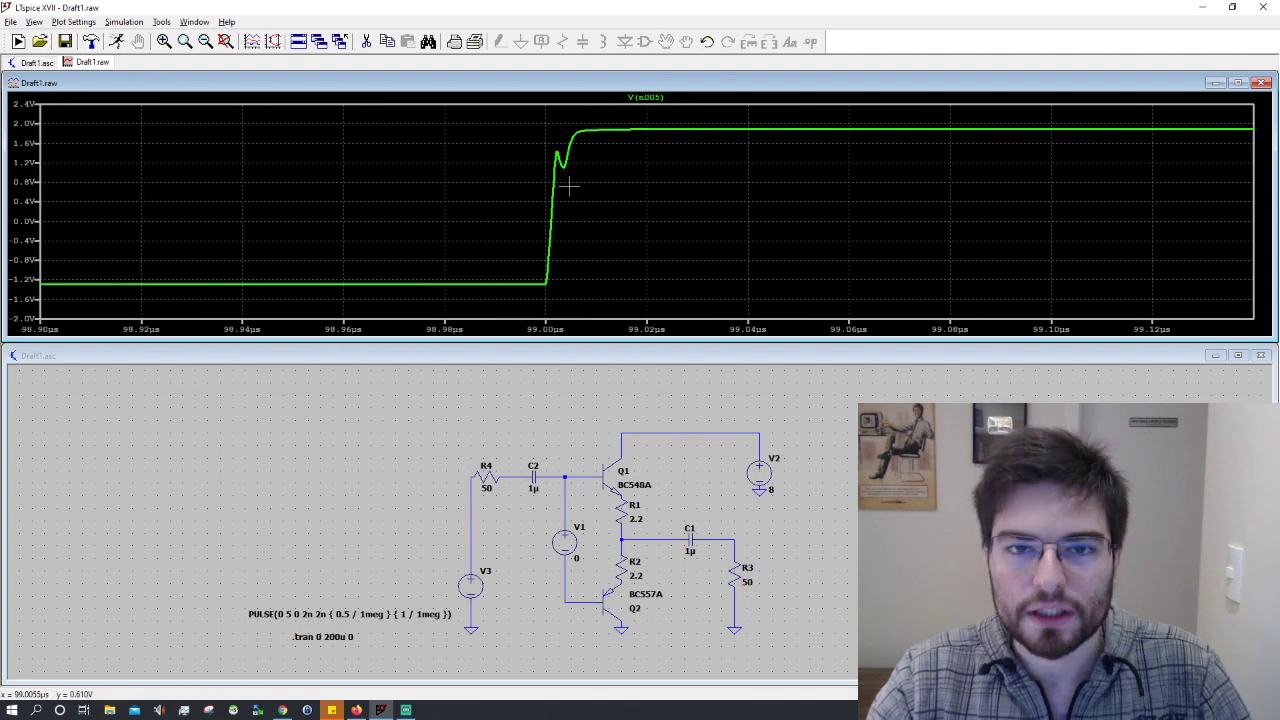
pyautogui.moveTo(537, 173); pyautogui.dragTo(654, 302)
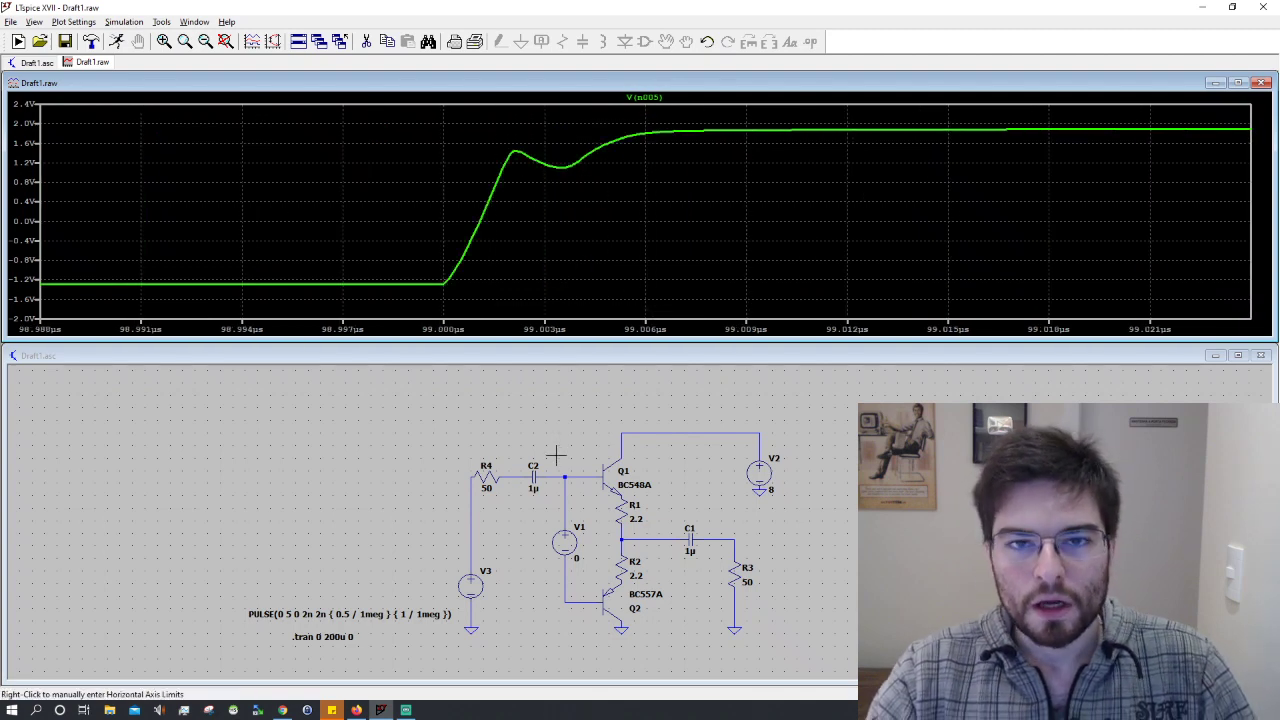
# Change V1's DC value to 2 V and rerun the simulation.
pyautogui.click(552, 547)
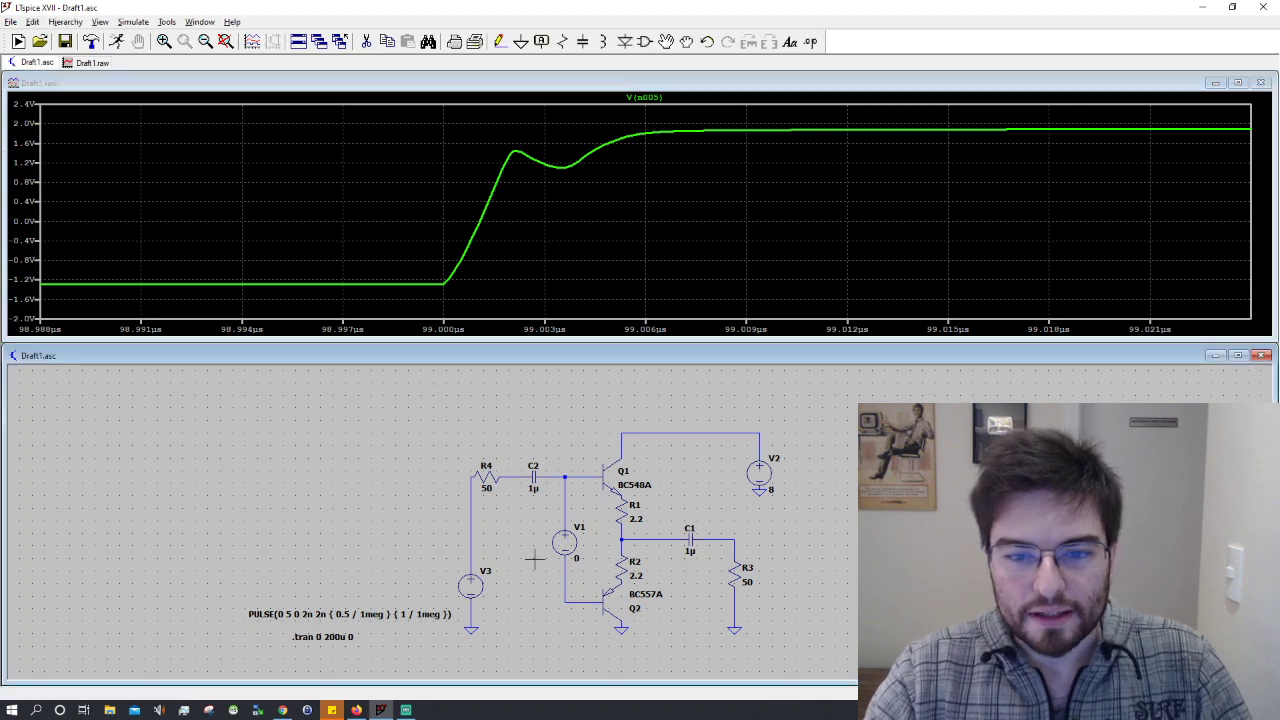
pyautogui.rightClick(565, 540)
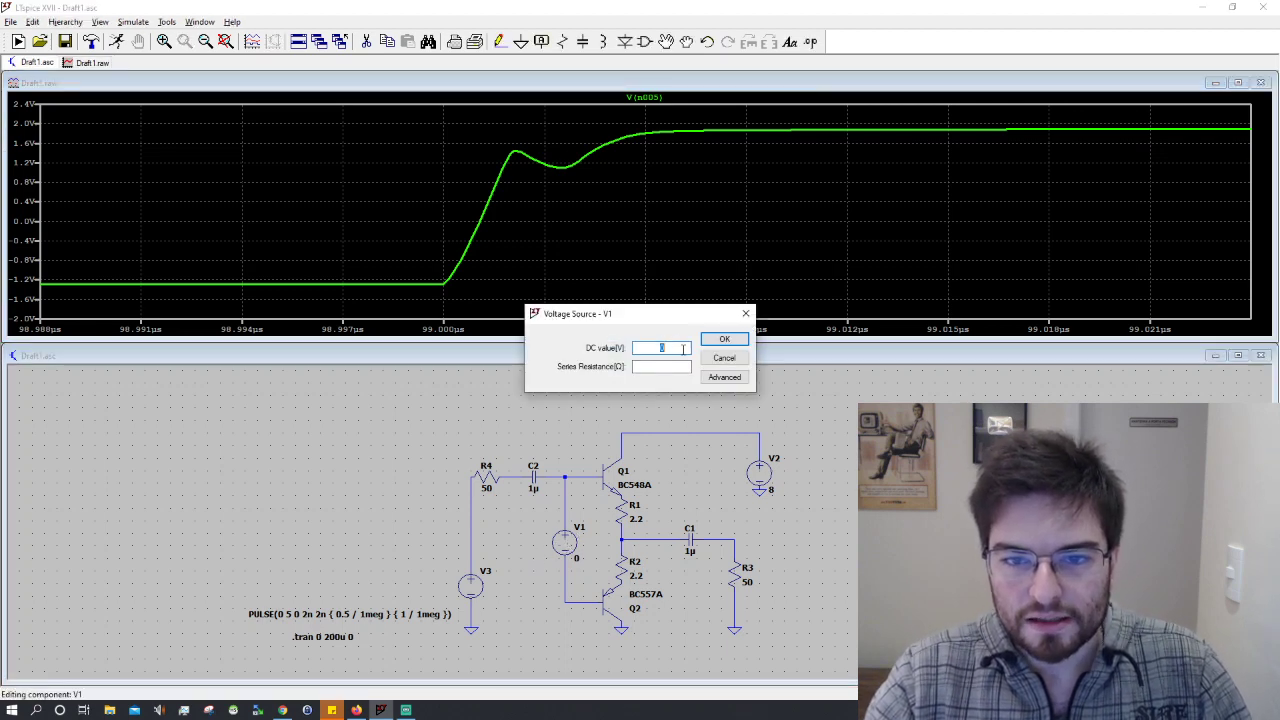
pyautogui.write('2')
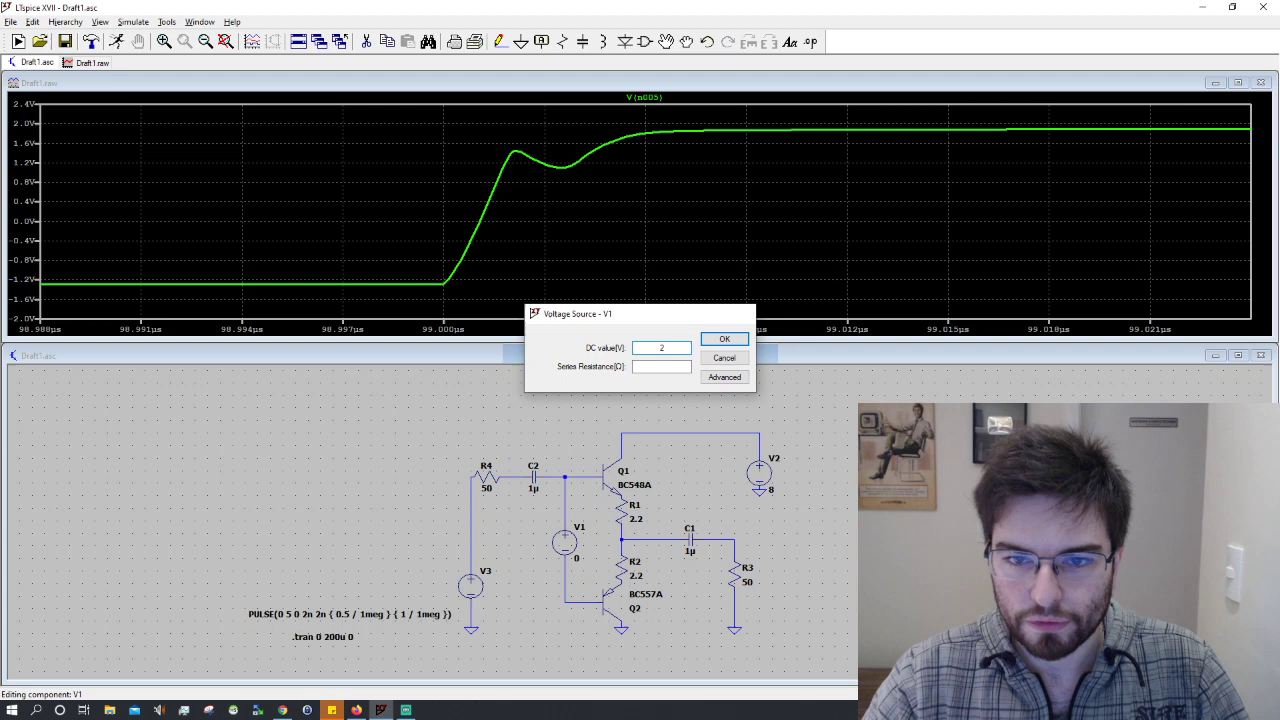
pyautogui.press('Return')
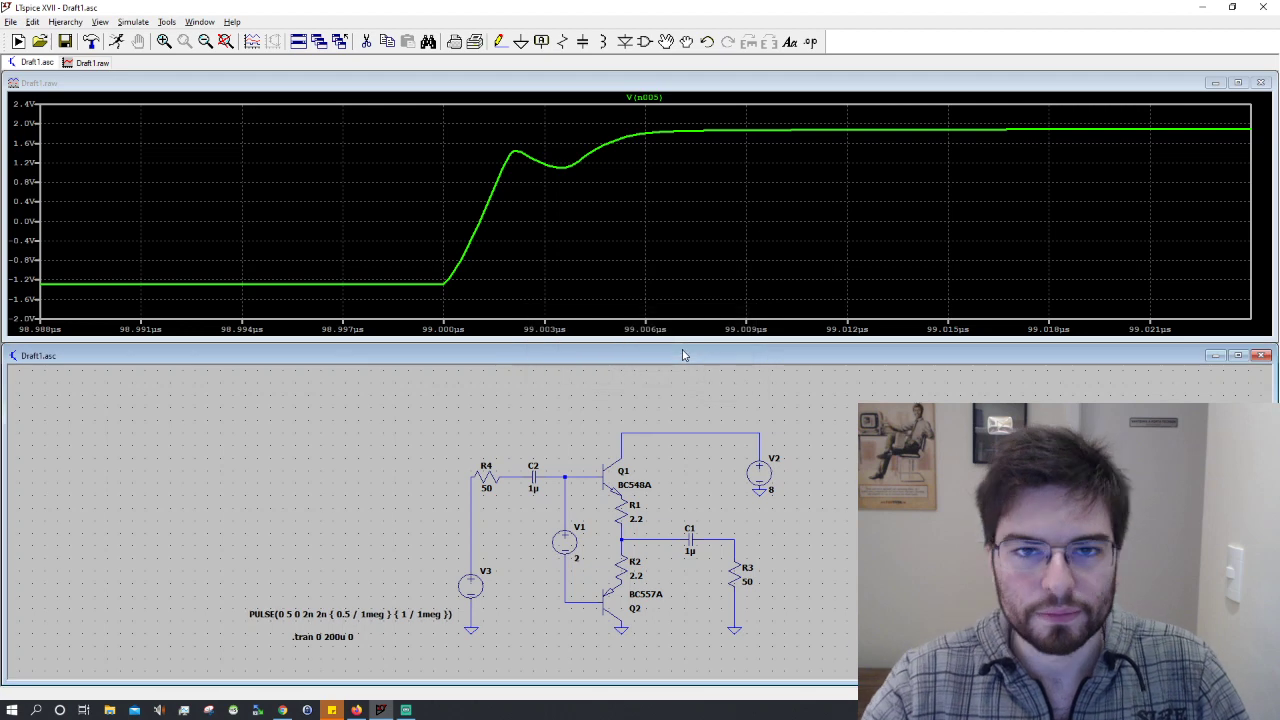
pyautogui.click(117, 42)
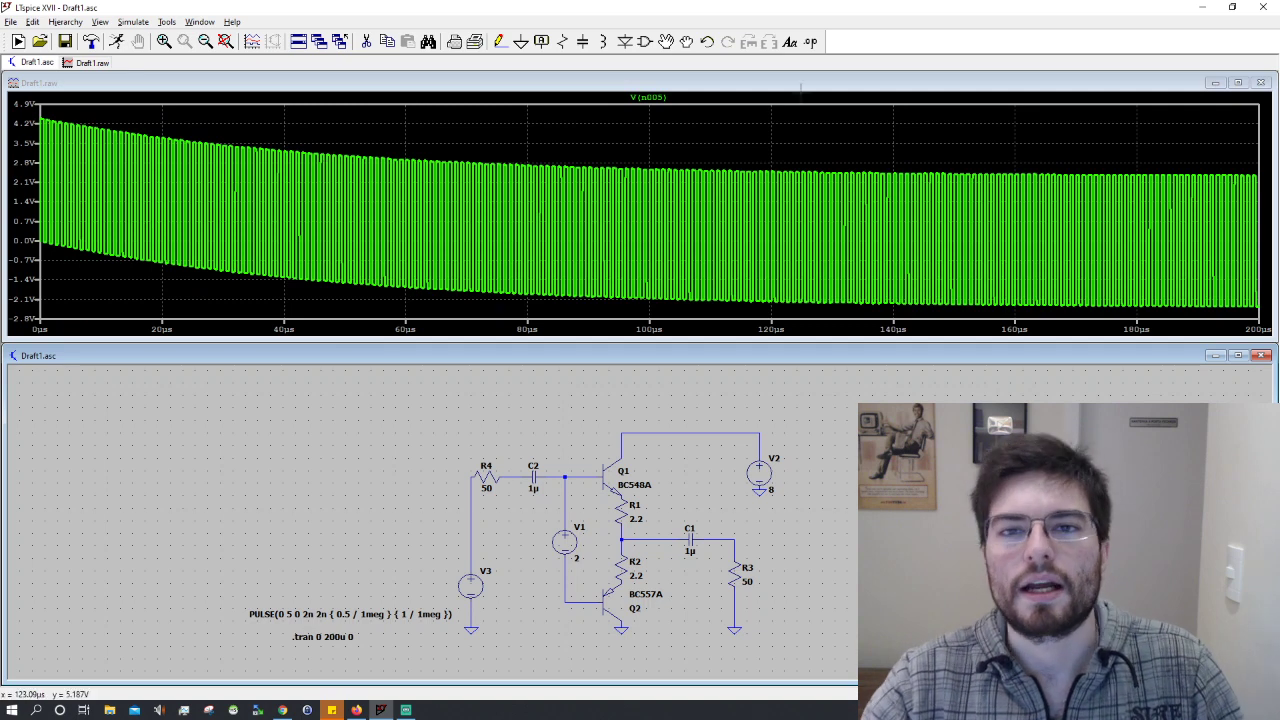
# Zoom in on the rising edge near 105 µs, then return to the full 0–200 µs view.
pyautogui.moveTo(668, 138); pyautogui.dragTo(698, 327)
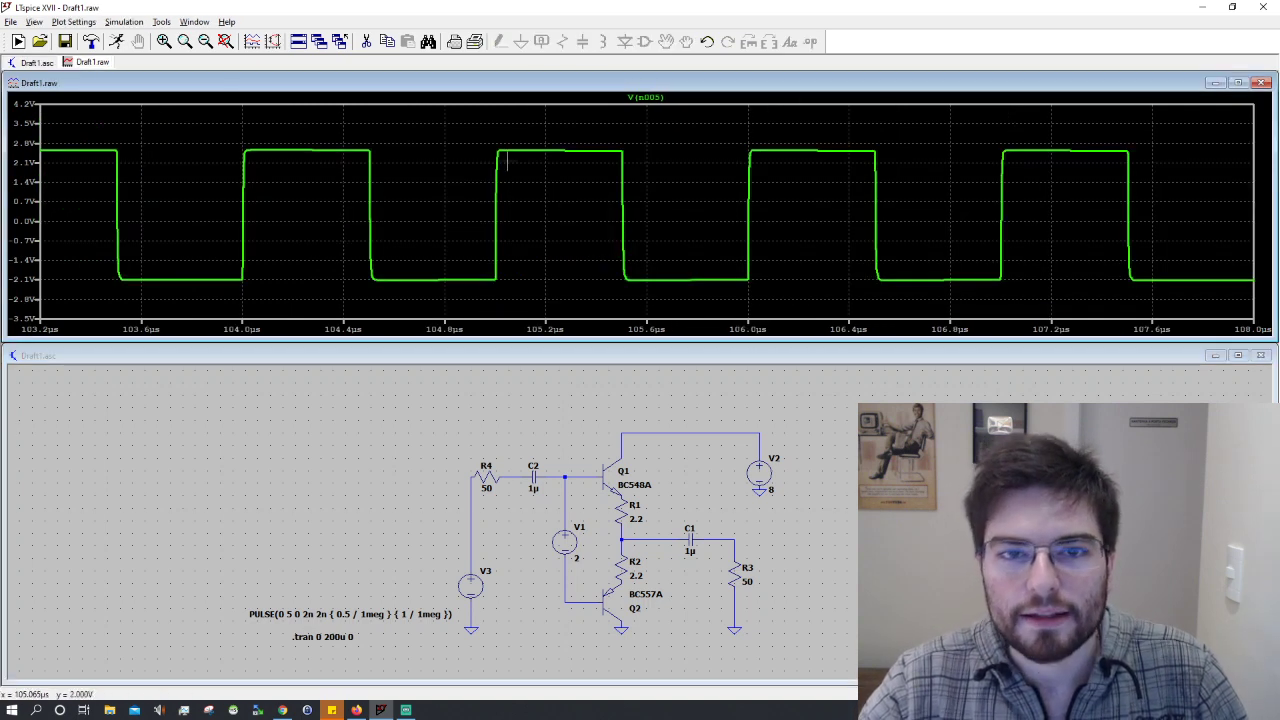
pyautogui.moveTo(475, 137); pyautogui.dragTo(523, 291)
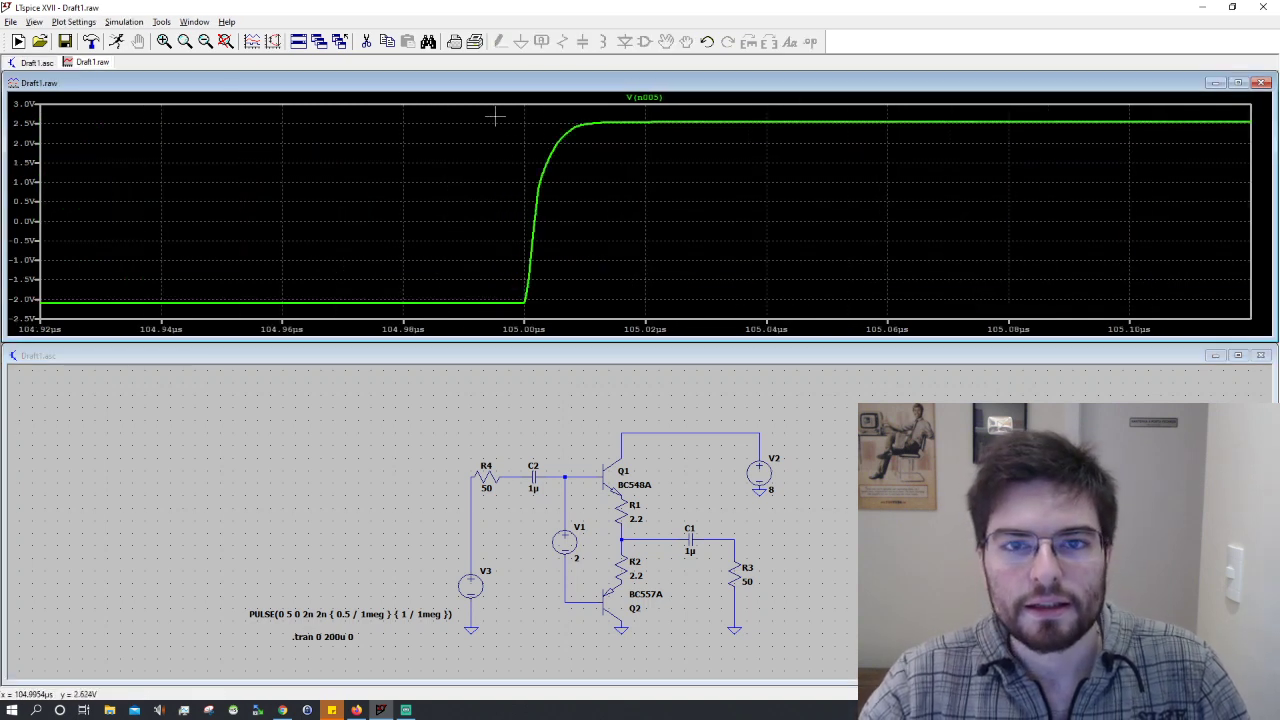
pyautogui.moveTo(494, 110); pyautogui.dragTo(648, 322)
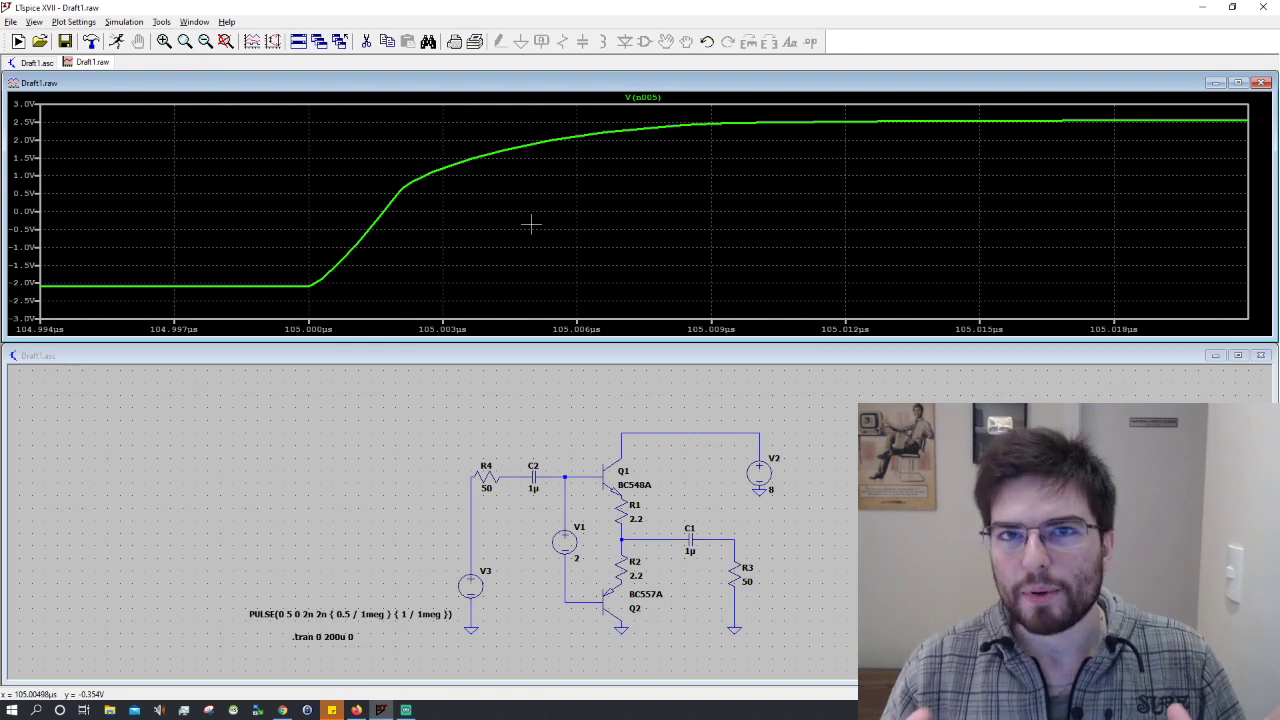
pyautogui.click(227, 45)
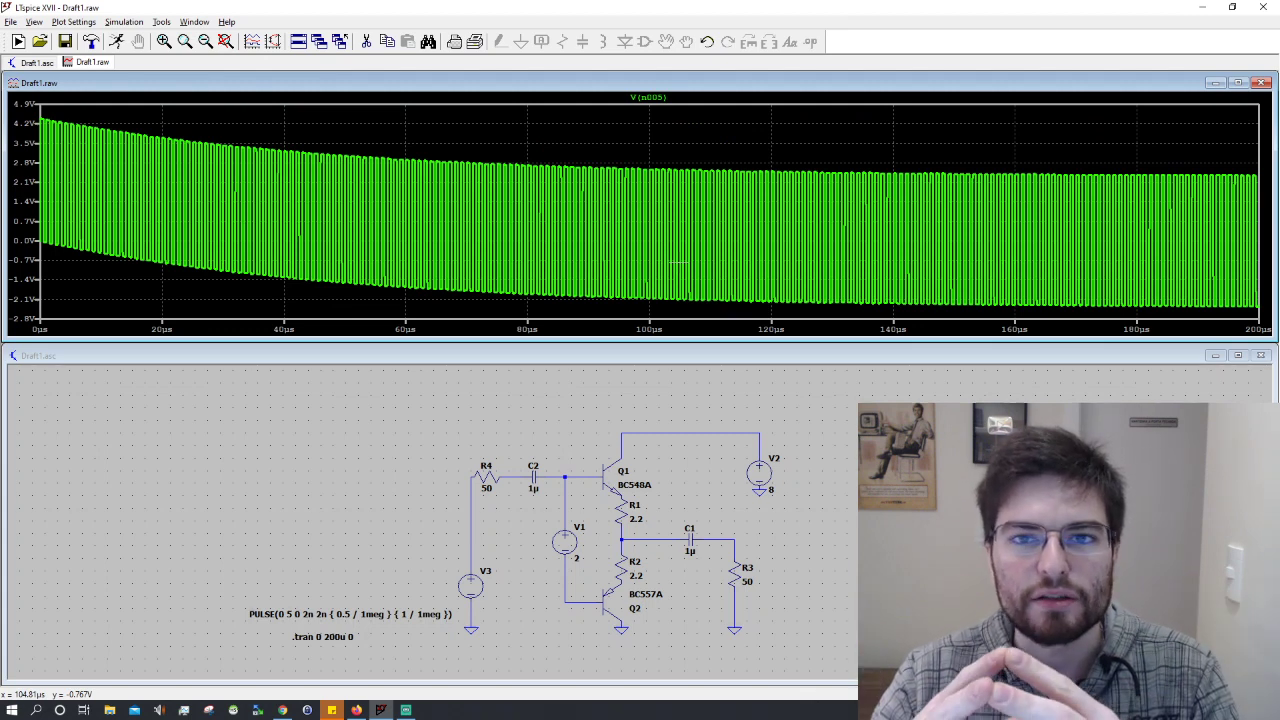
# Inspect the .tran transient settings and cancel, keeping .tran 0 200u 0 unchanged.
pyautogui.rightClick(323, 636)
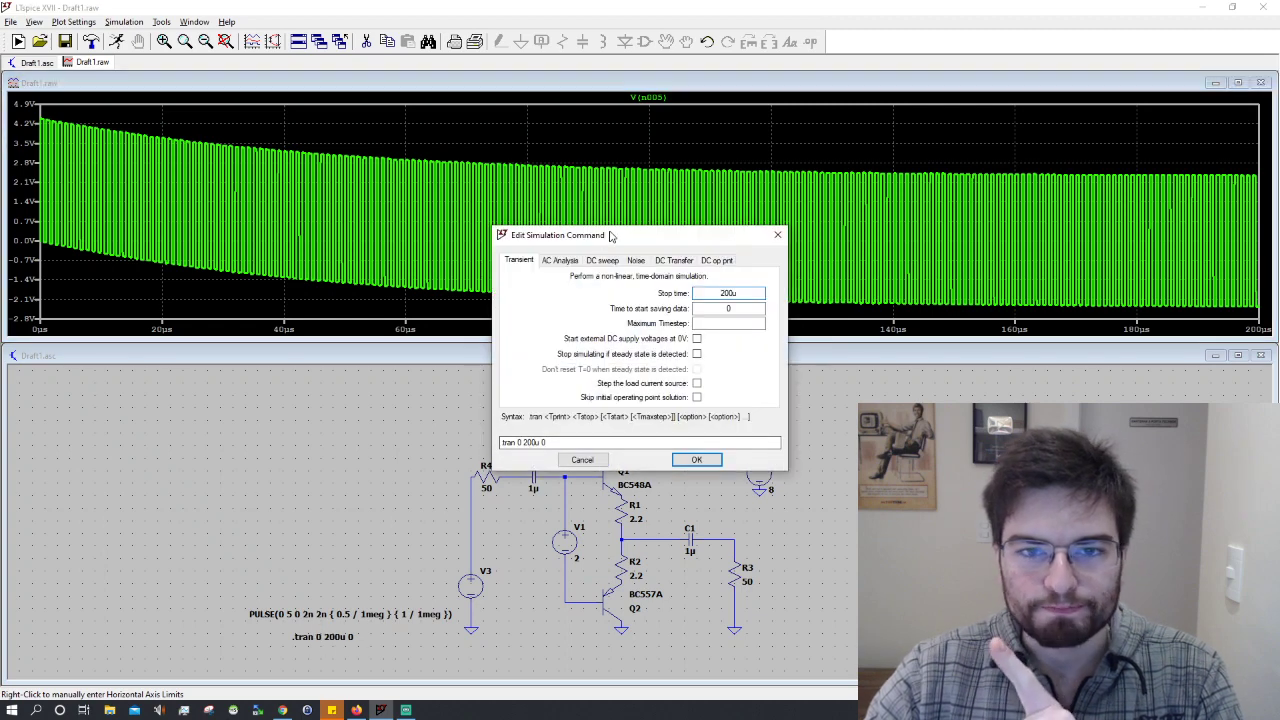
pyautogui.moveTo(613, 237); pyautogui.dragTo(614, 203)
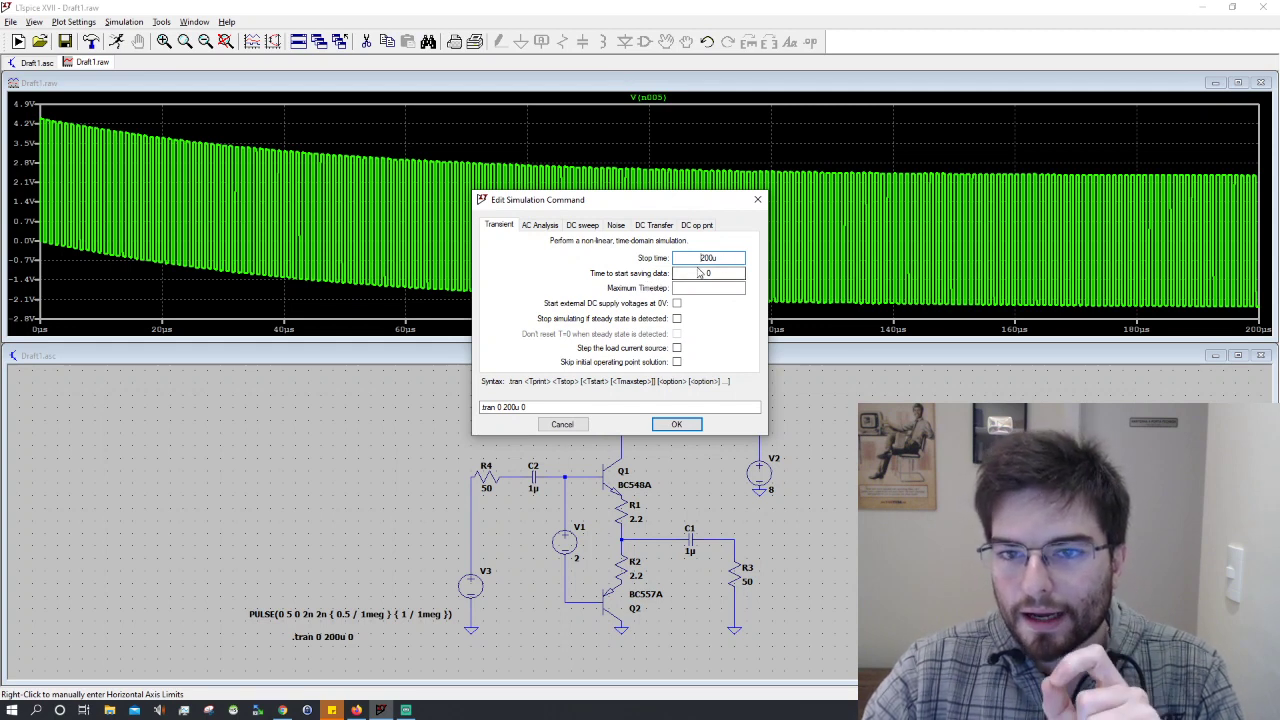
pyautogui.click(726, 257)
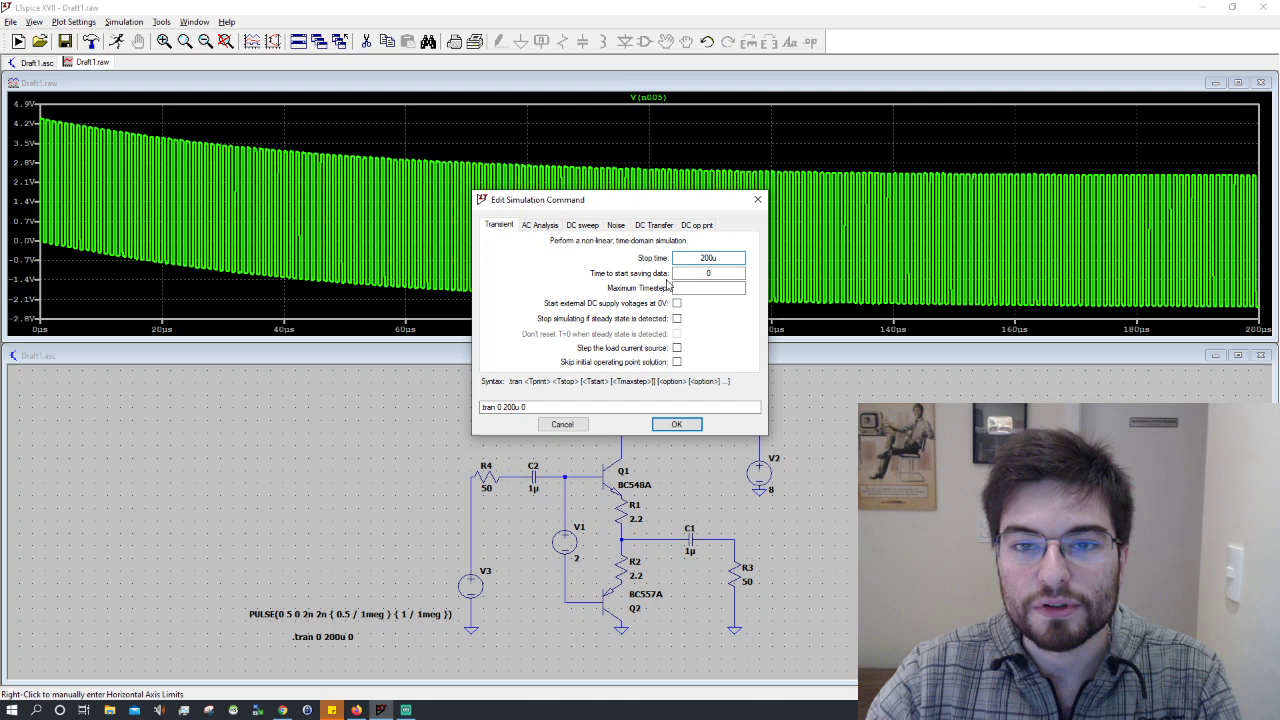
pyautogui.click(713, 273)
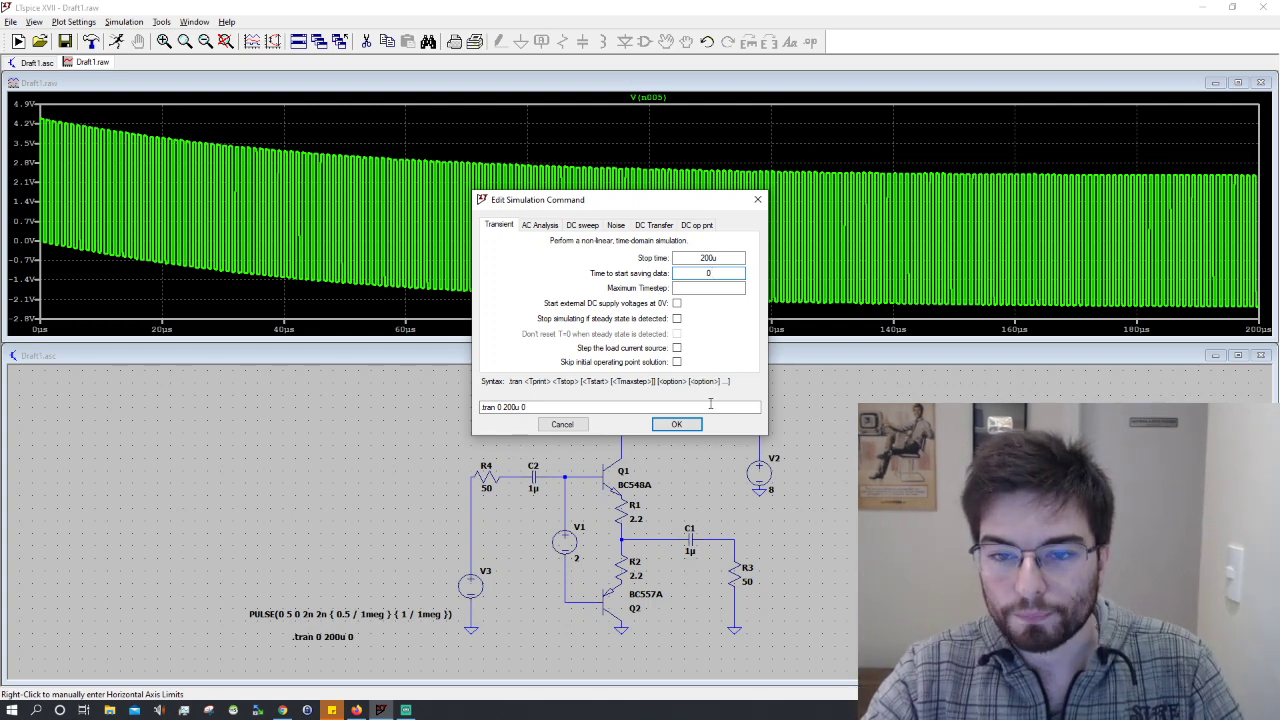
pyautogui.click(676, 424)
pyautogui.click(768, 331)
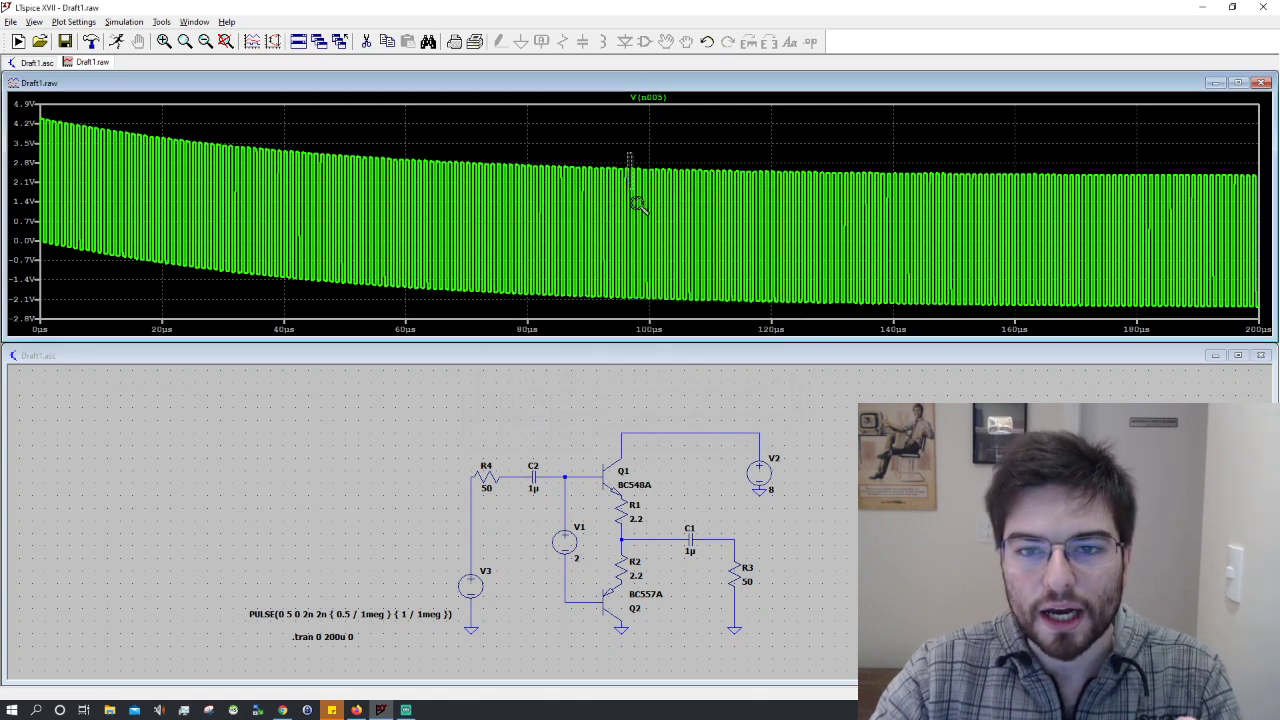
# Zoom in on the 99 µs rising edge, then restore the full 0–200 µs view.
pyautogui.moveTo(626, 152); pyautogui.dragTo(665, 332)
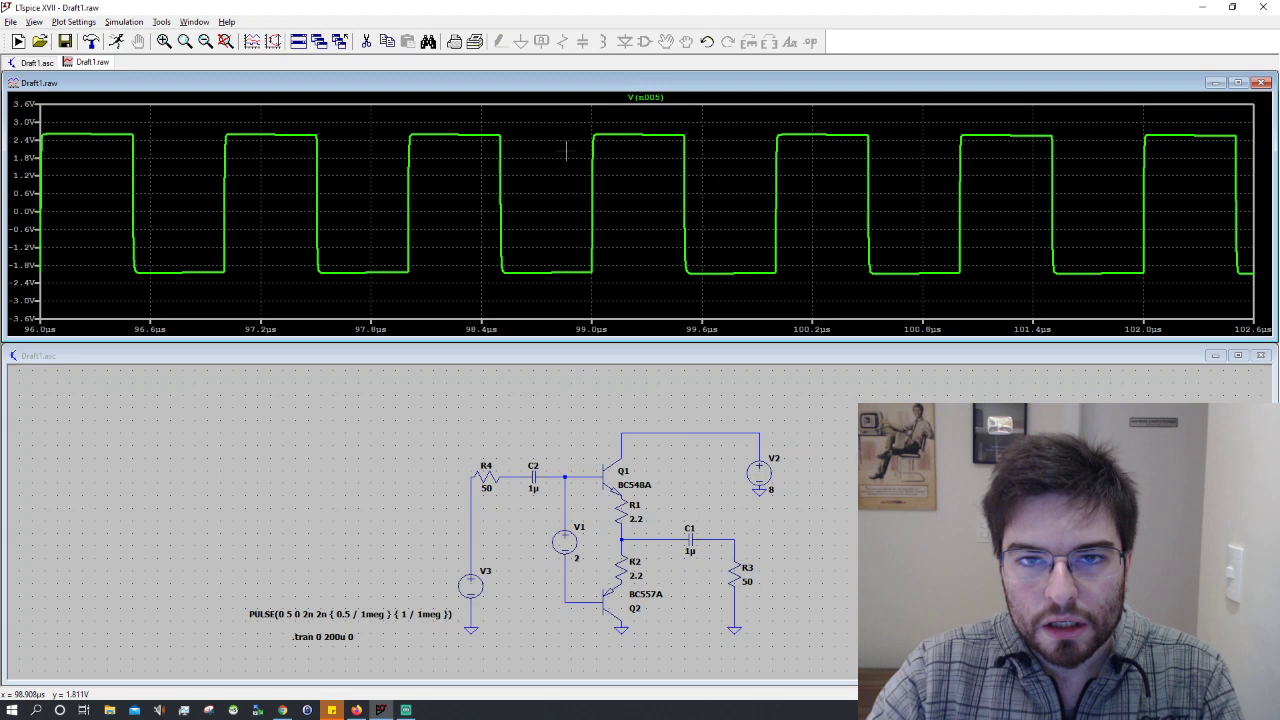
pyautogui.moveTo(527, 105); pyautogui.dragTo(628, 314)
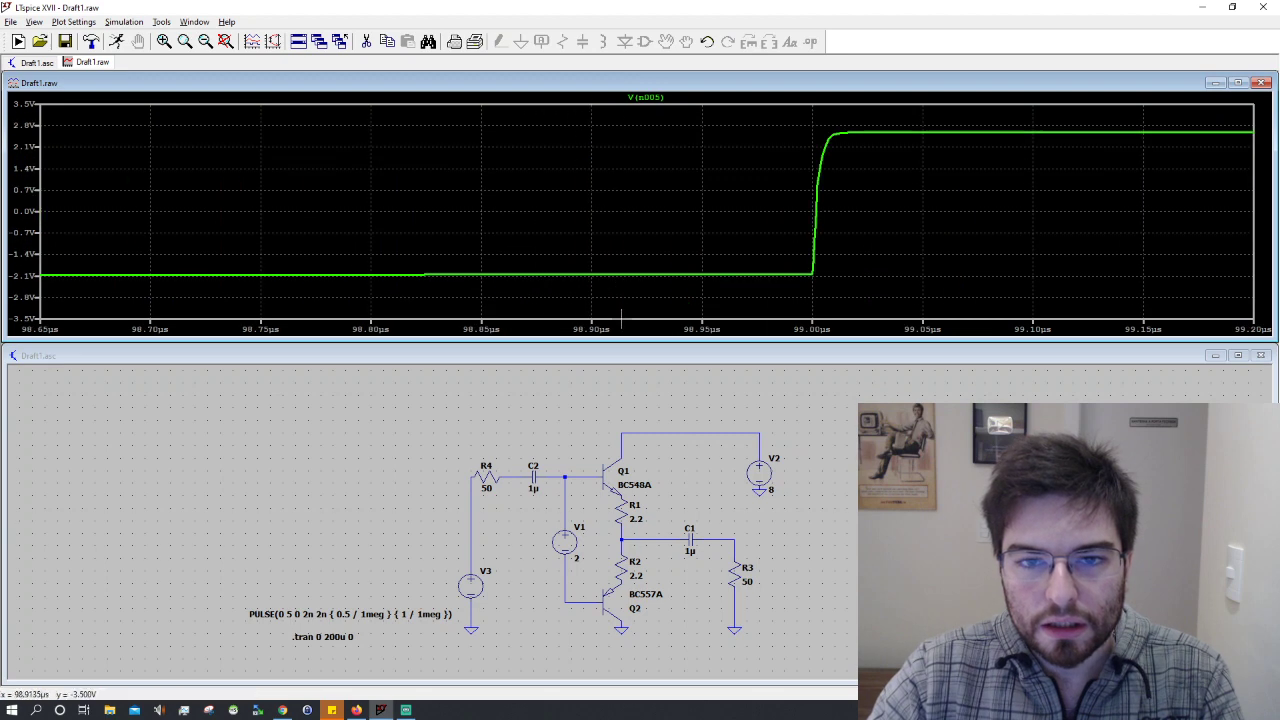
pyautogui.click(225, 41)
# Zoom in on the 100 µs rising edge, restore the full view, and reopen the .tran settings.
pyautogui.moveTo(606, 140); pyautogui.dragTo(680, 312)
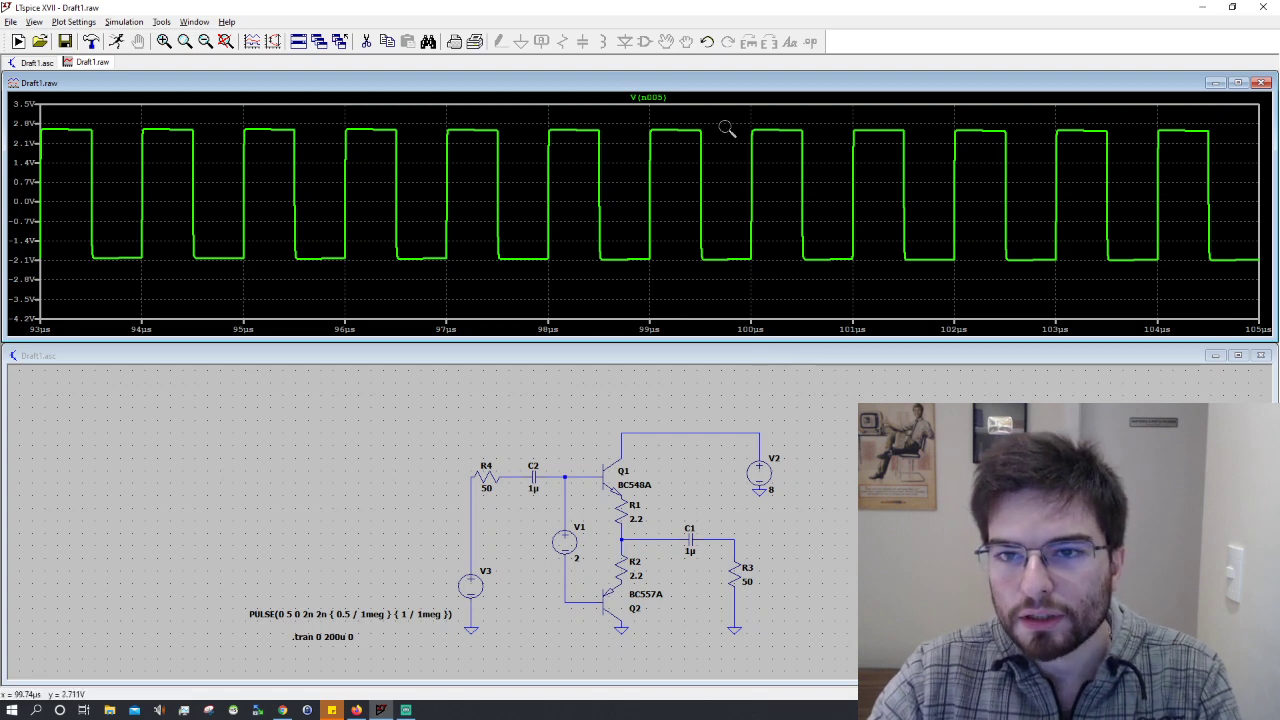
pyautogui.moveTo(722, 126); pyautogui.dragTo(774, 306)
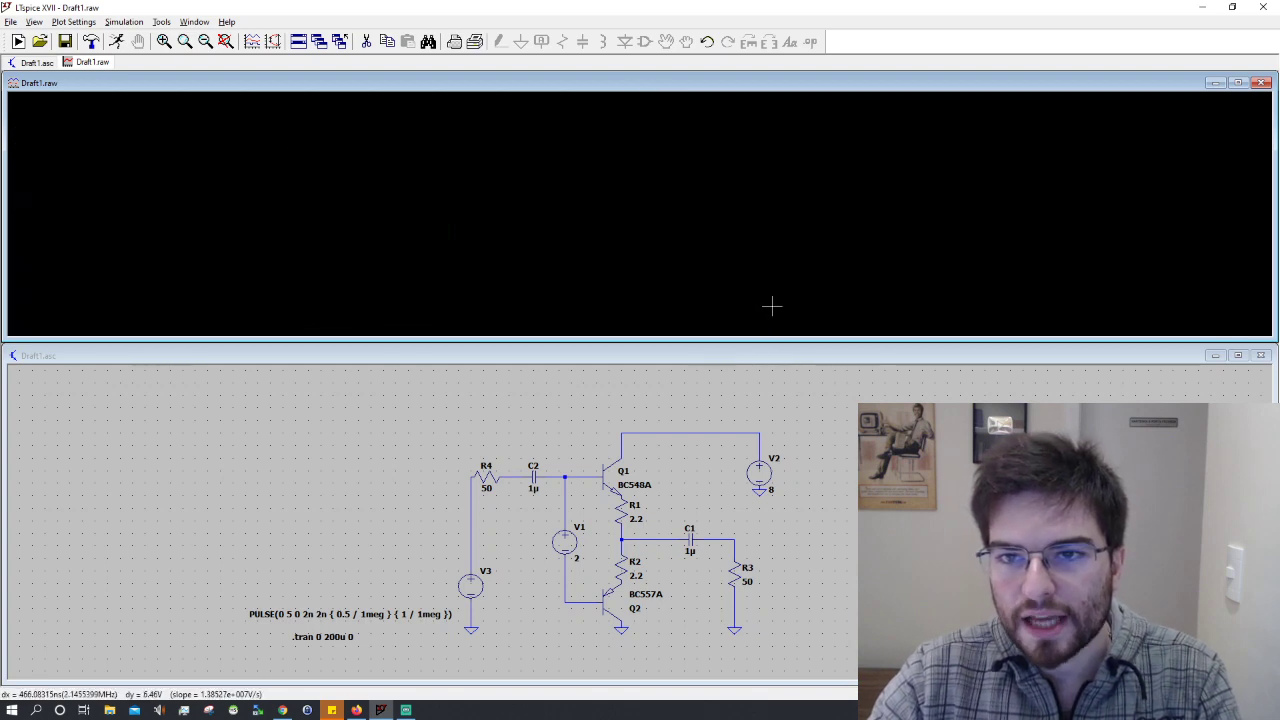
pyautogui.click(225, 41)
pyautogui.rightClick(341, 637)
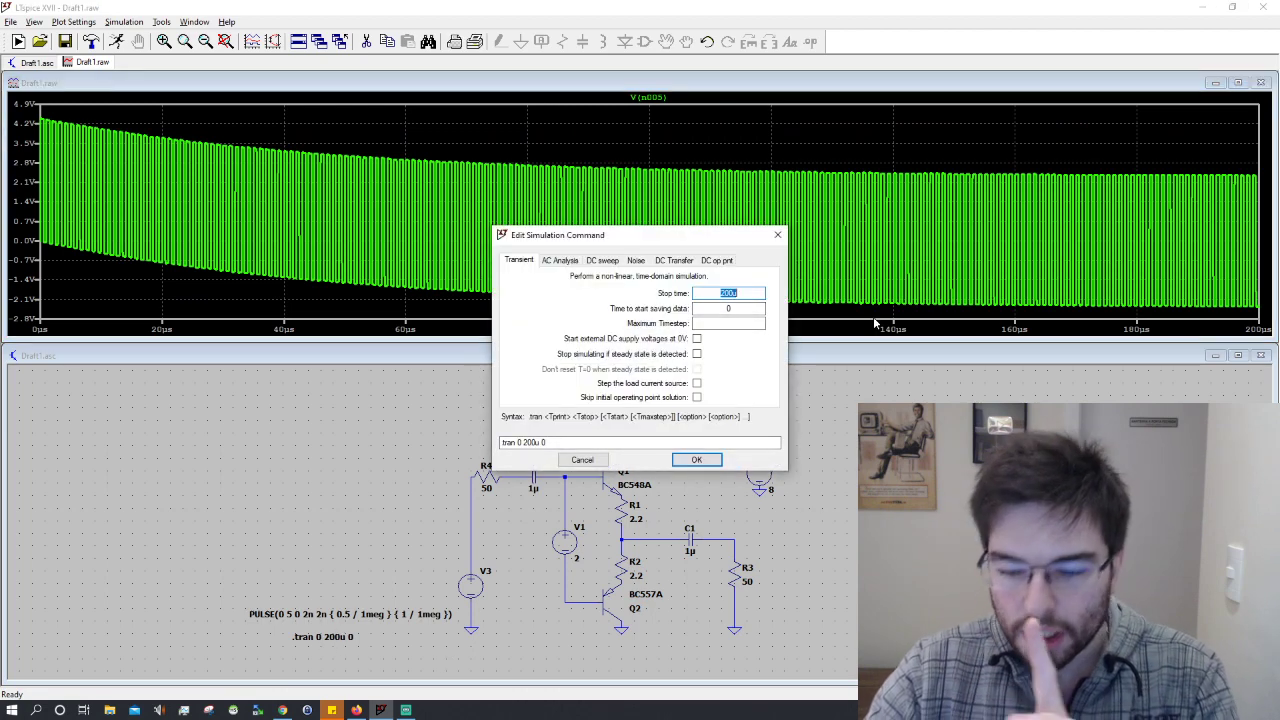
# Set Stop time to {180u + 400ns} and start saving data at {180u - 400ns}.
pyautogui.write('1')
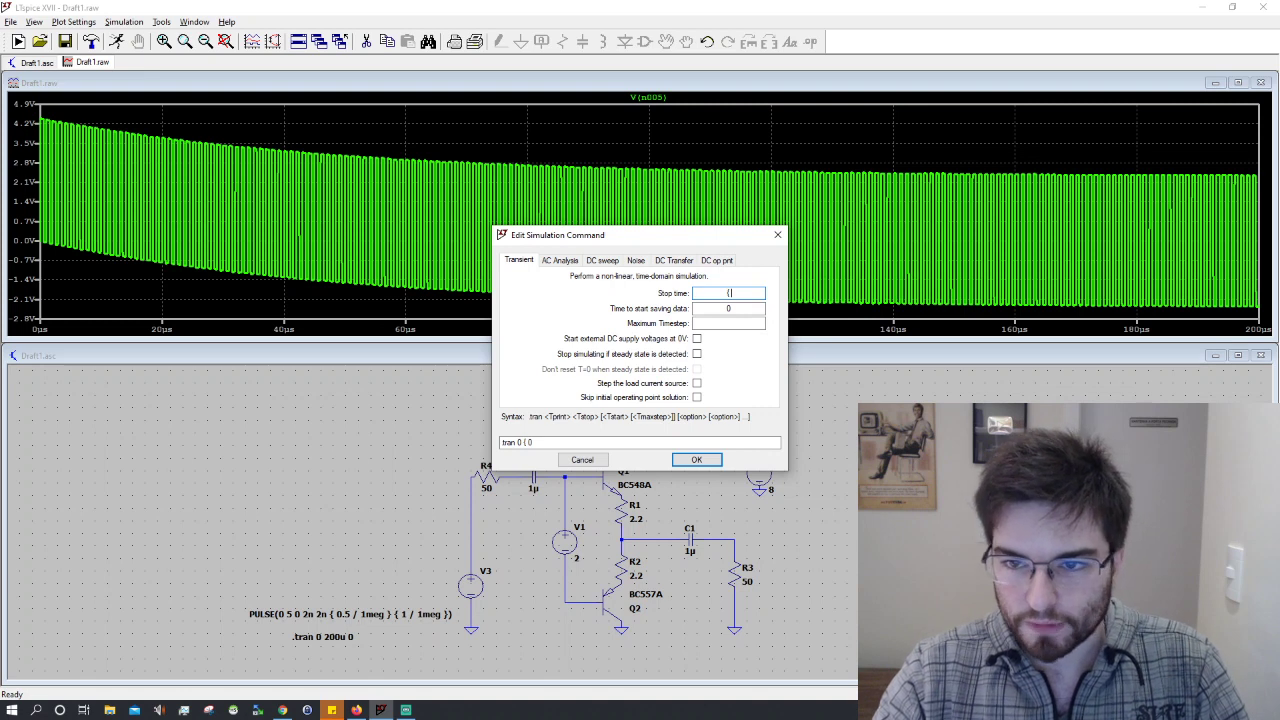
pyautogui.write('100u')
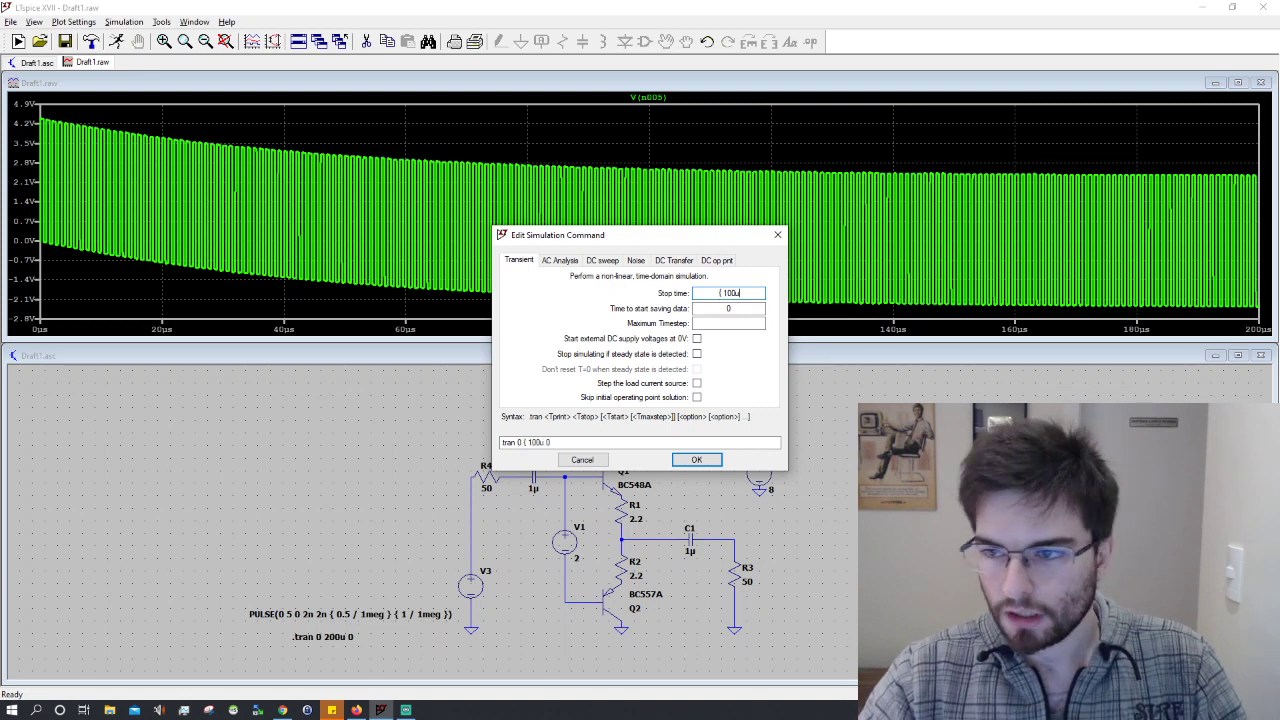
pyautogui.press('BackSpace')
pyautogui.press('BackSpace')
pyautogui.press('BackSpace')
pyautogui.press('BackSpace')
pyautogui.press('BackSpace')
pyautogui.write('1')
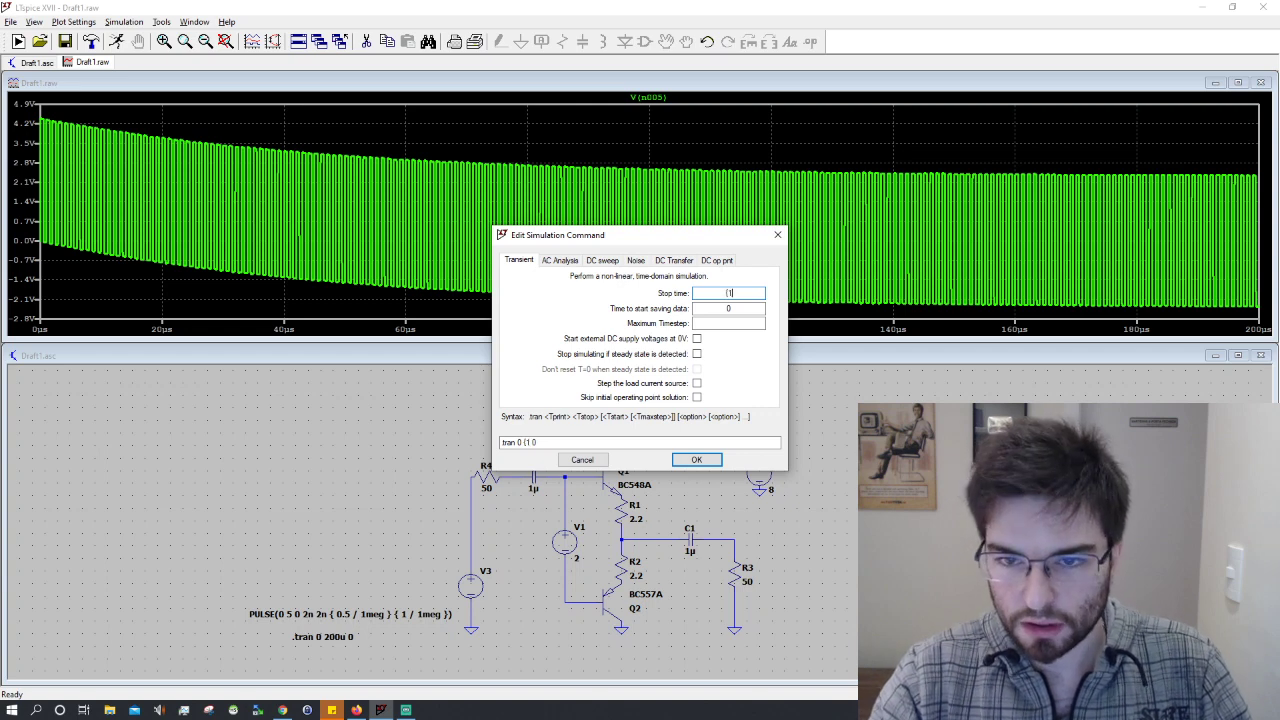
pyautogui.write('80')
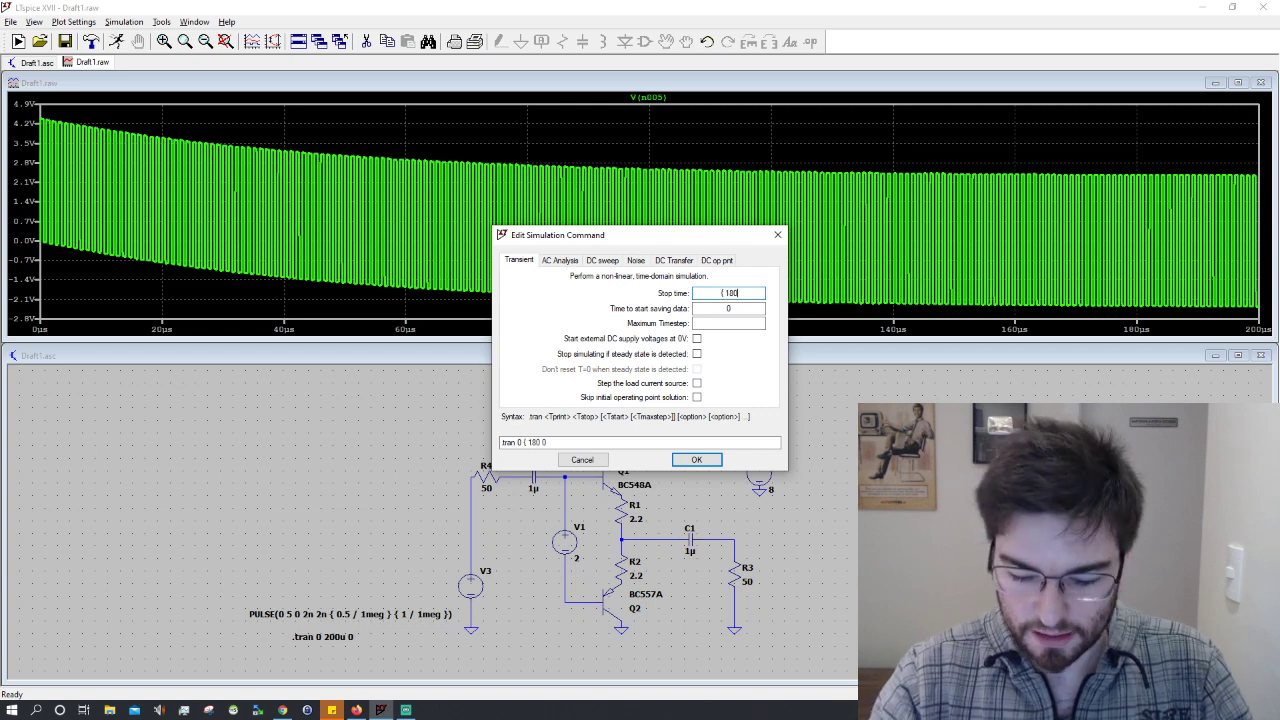
pyautogui.write('u')
pyautogui.moveTo(711, 238); pyautogui.dragTo(657, 200)
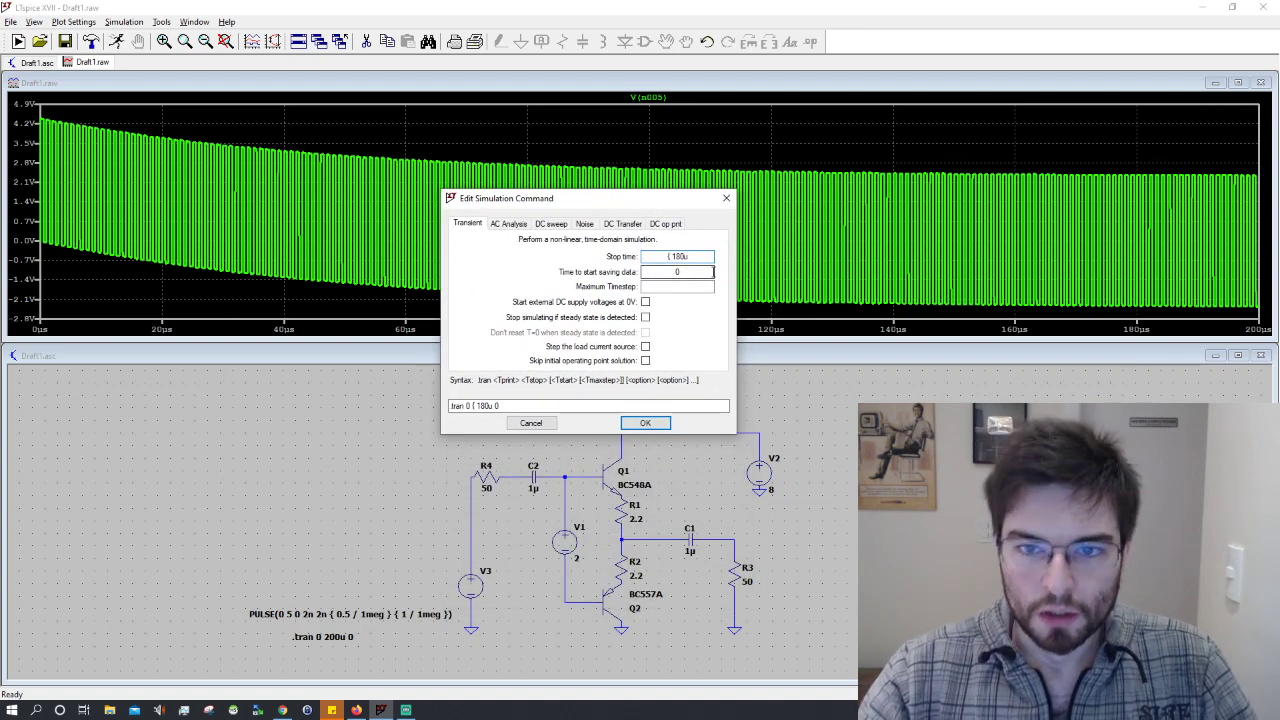
pyautogui.write('+')
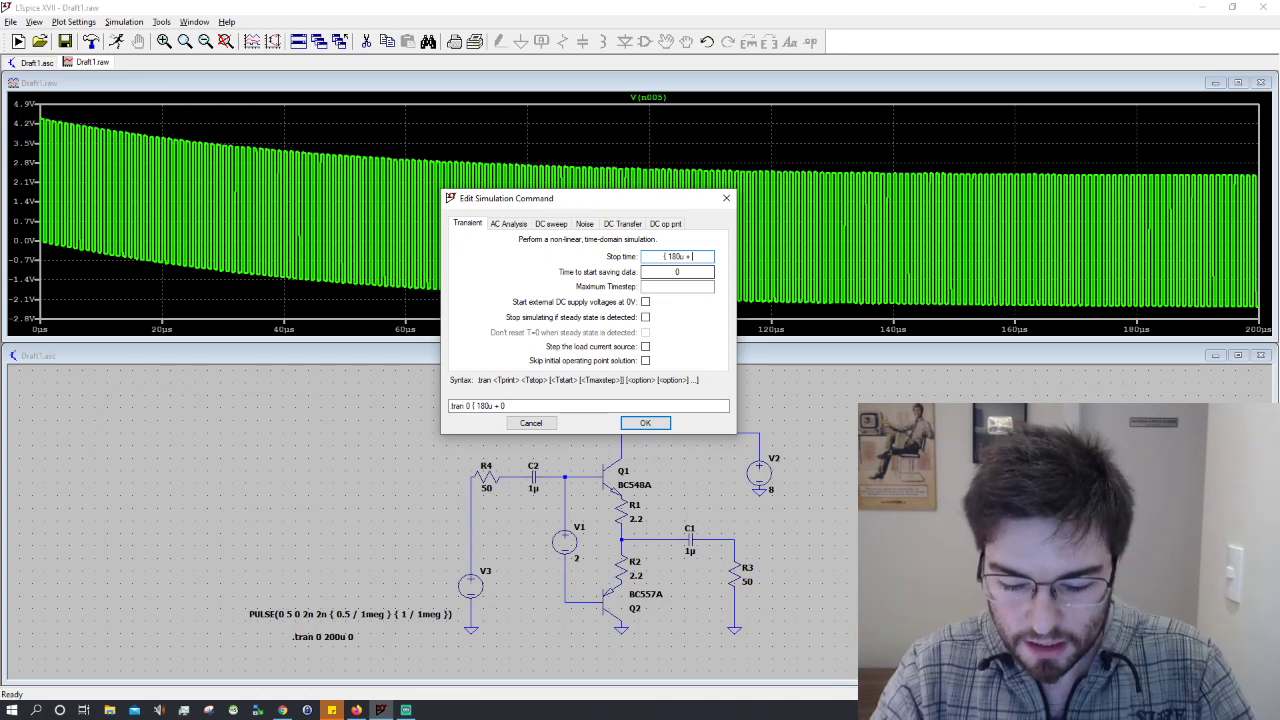
pyautogui.write('400ns')
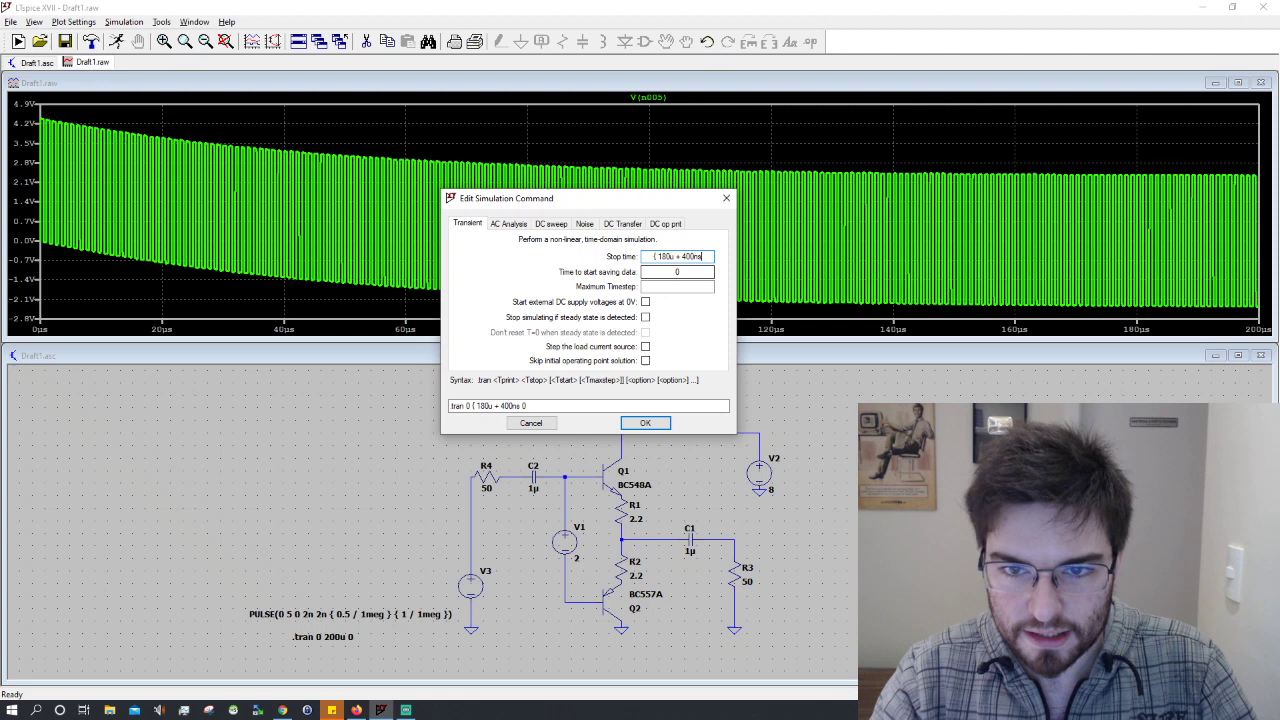
pyautogui.write(' }}')
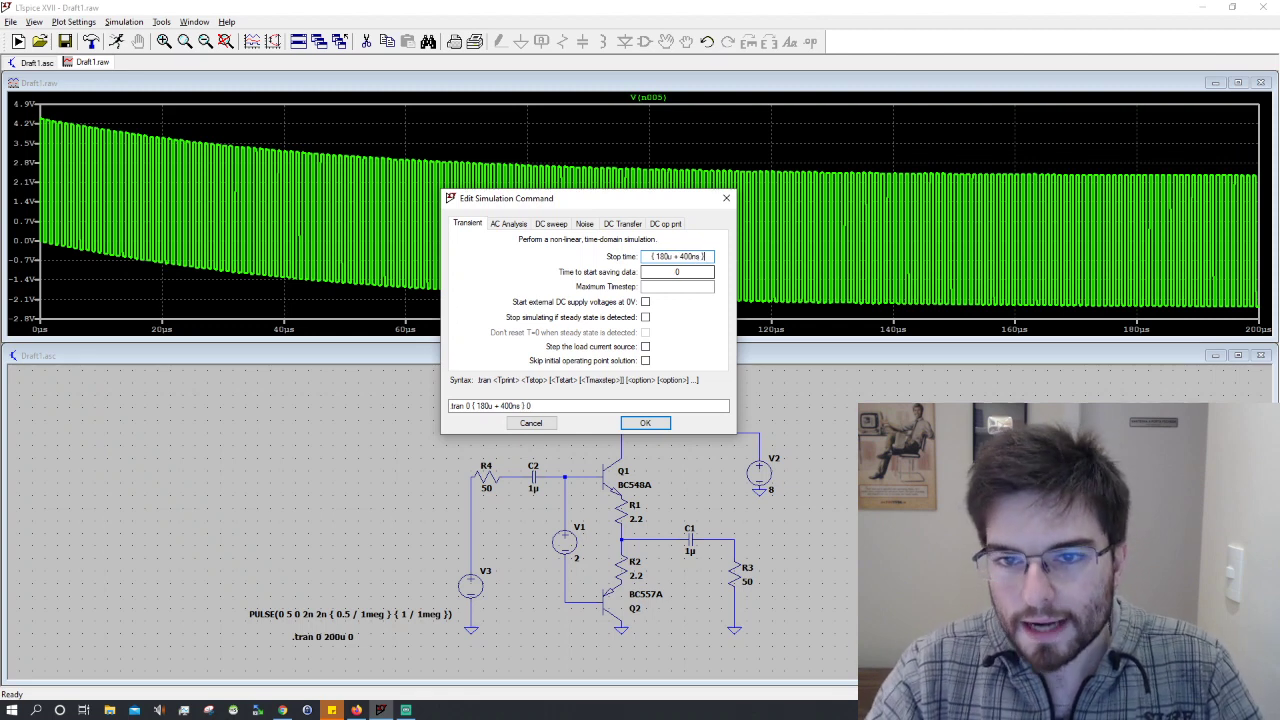
pyautogui.click(706, 271)
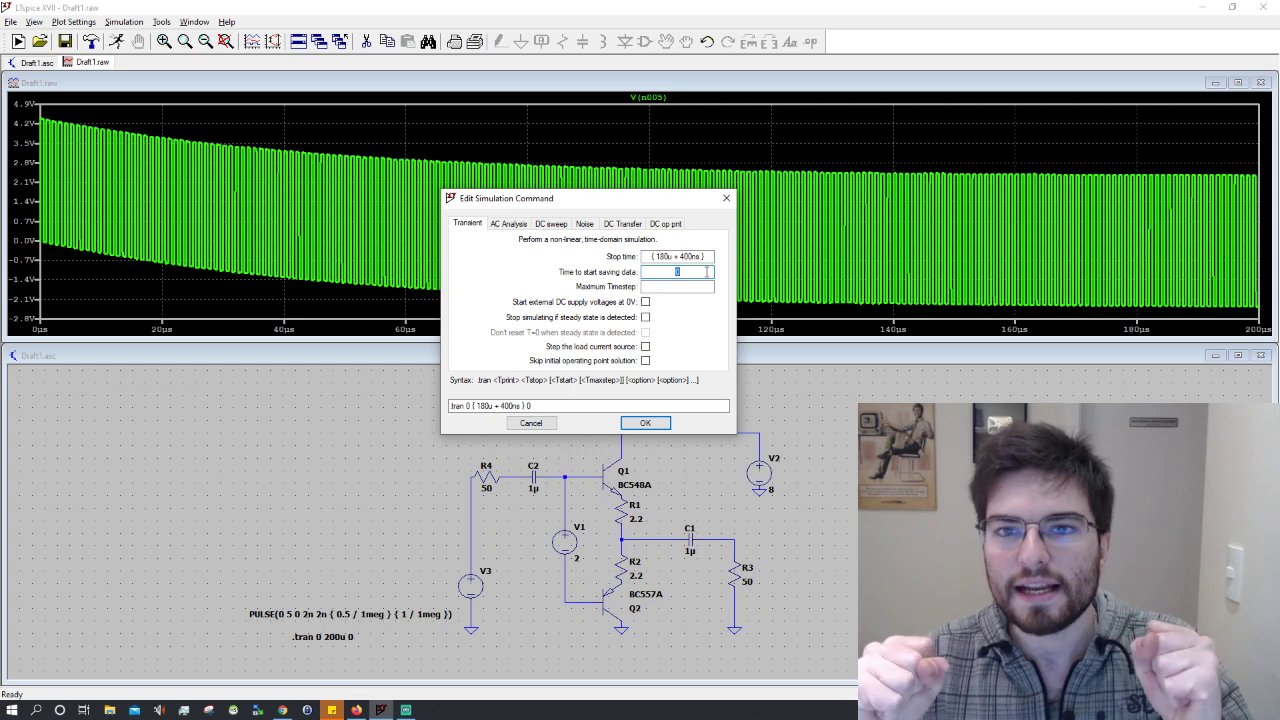
pyautogui.write('{')
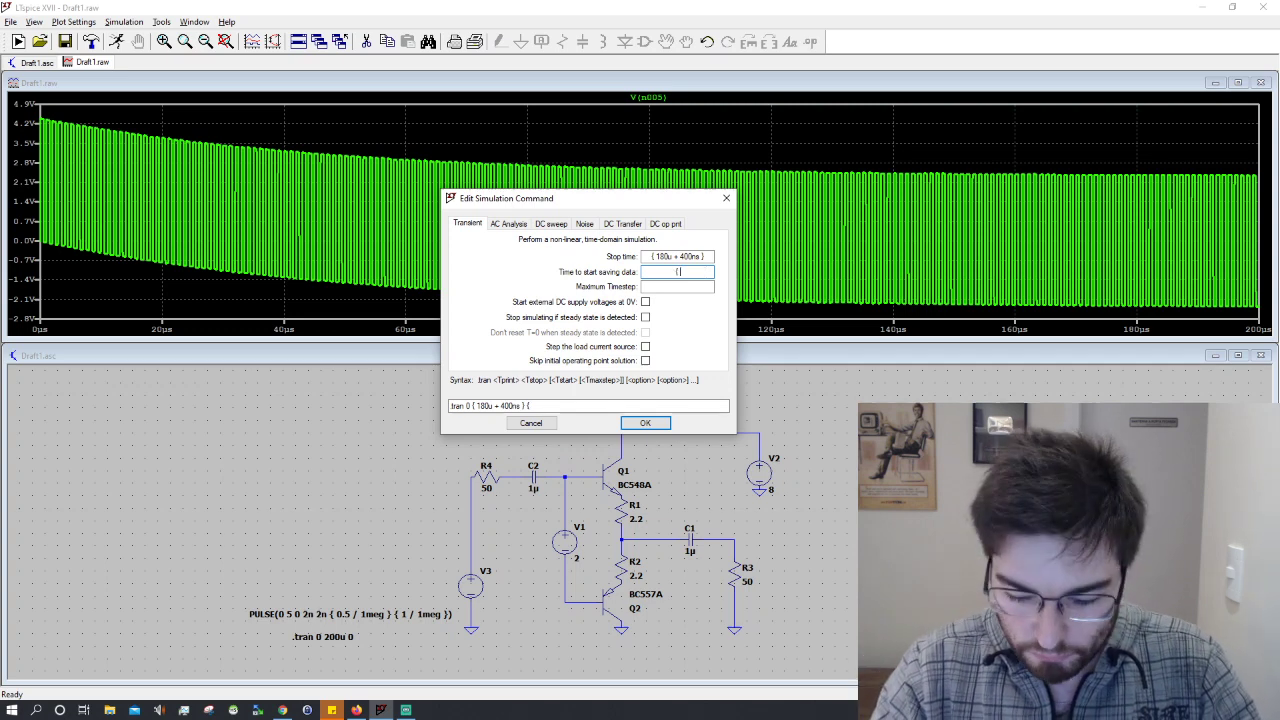
pyautogui.write(' 180u')
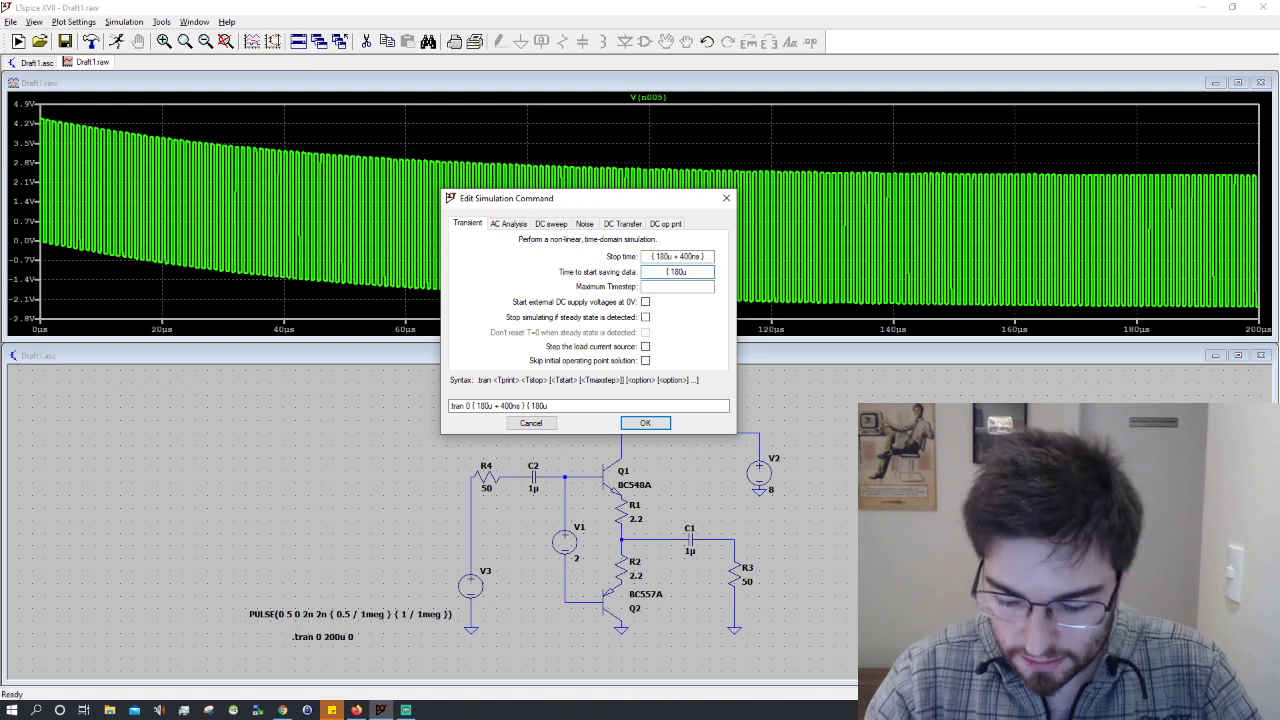
pyautogui.write(' - 400')
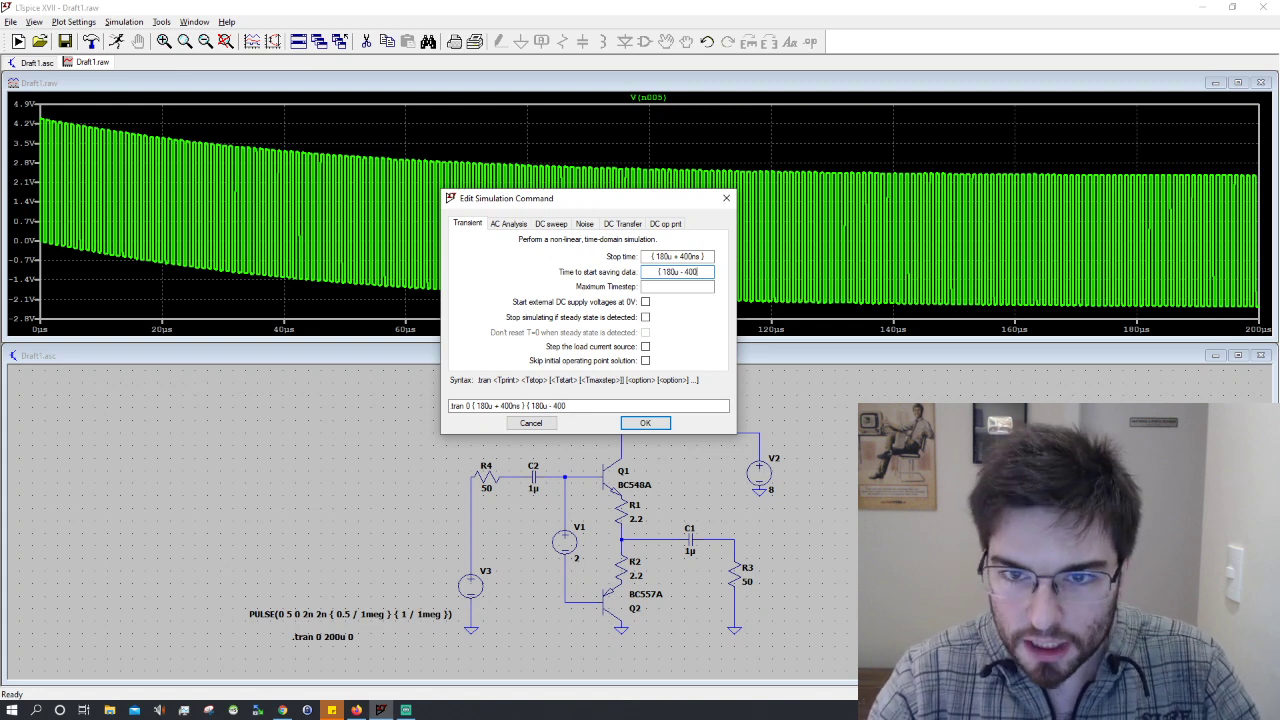
pyautogui.write('ns }')
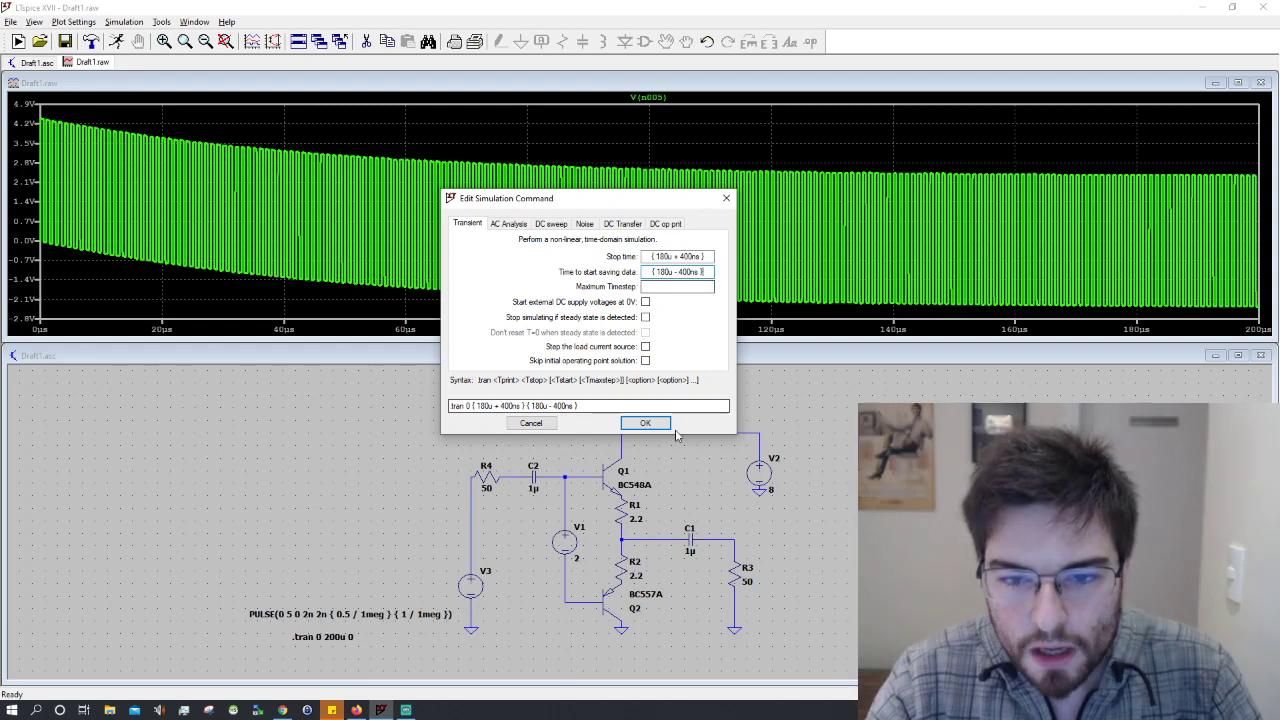
pyautogui.click(645, 423)
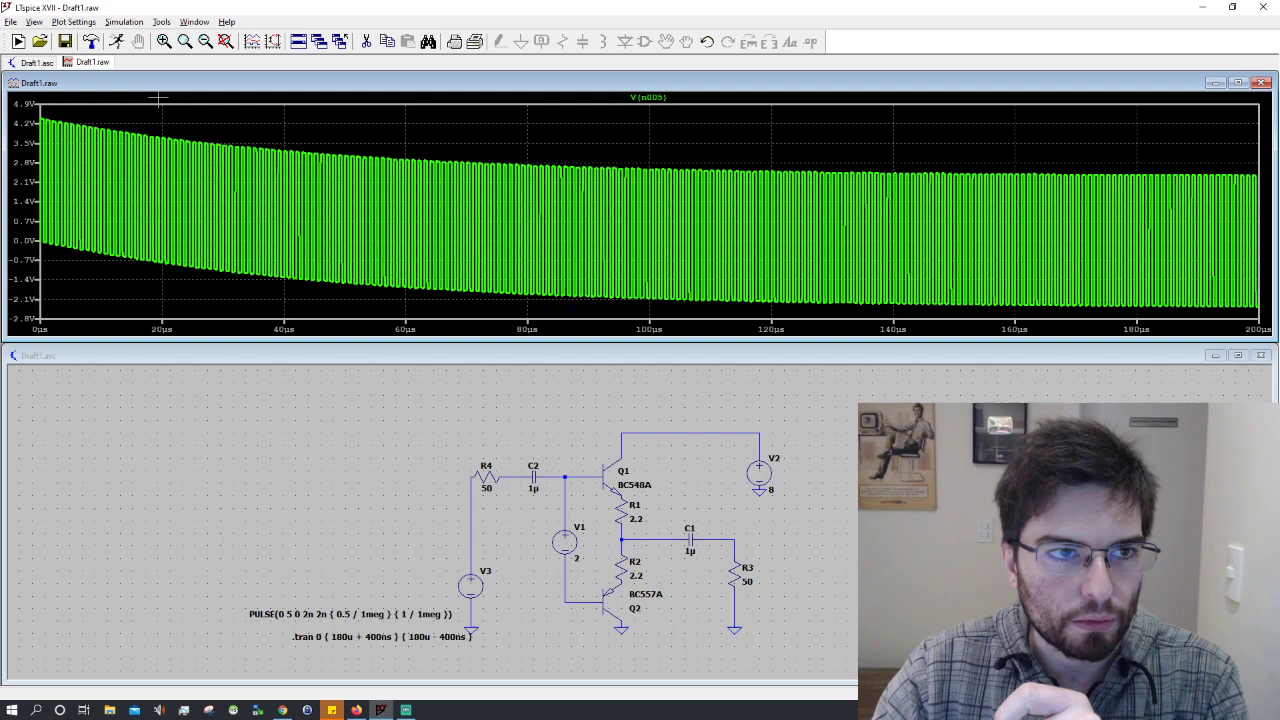
# Rerun the simulation to plot the 800 ns window with the edge at 400 ns.
pyautogui.click(116, 43)
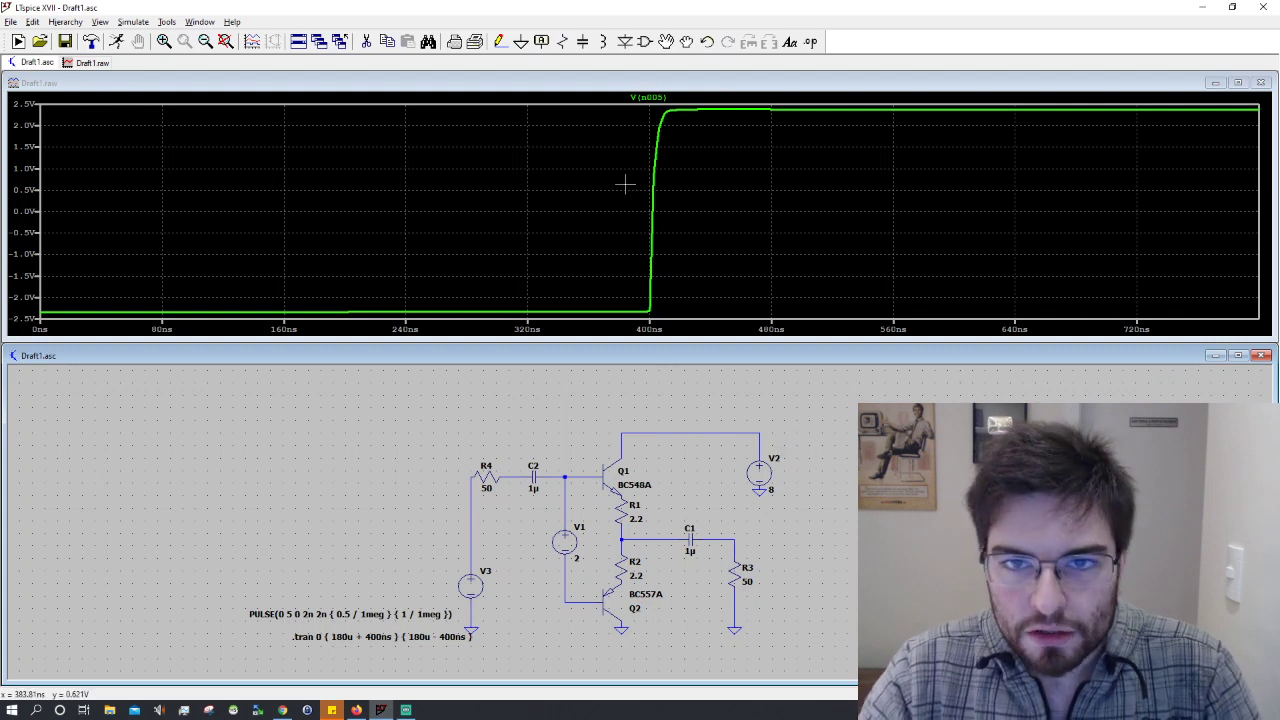
# Change both 400ns offsets in the .tran window to 100ns.
pyautogui.rightClick(368, 636)
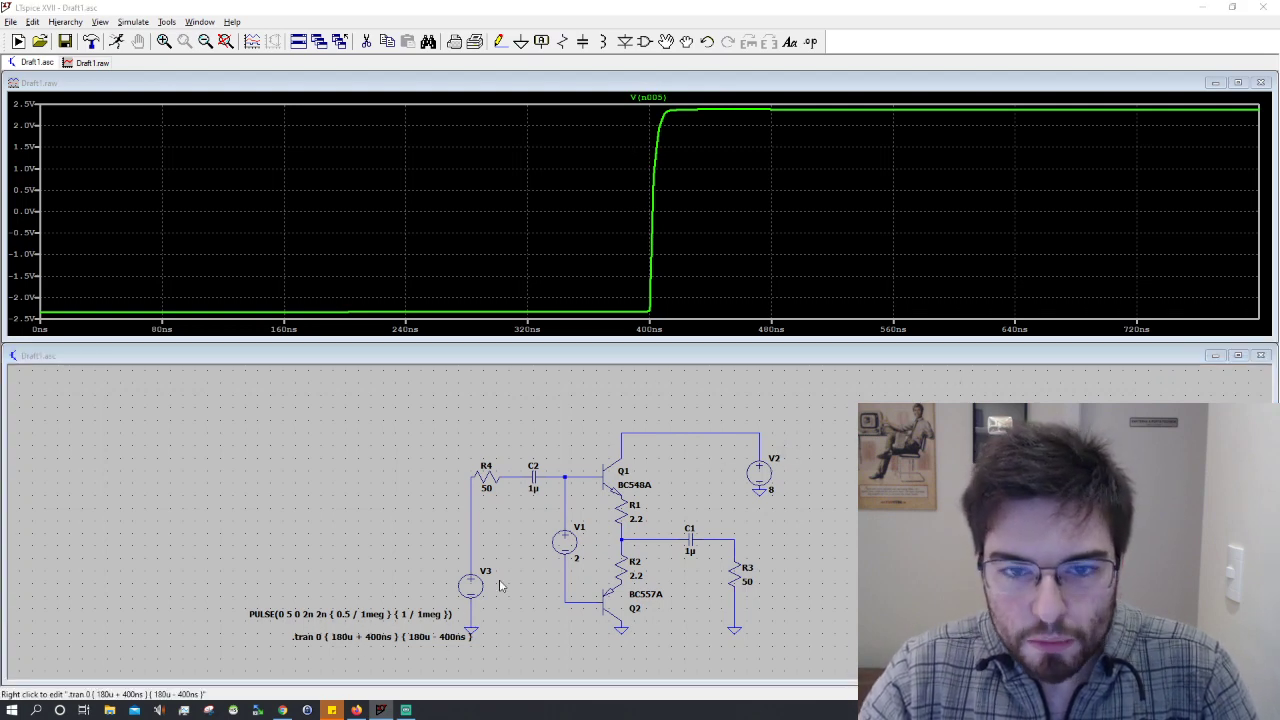
pyautogui.moveTo(731, 292); pyautogui.dragTo(737, 292)
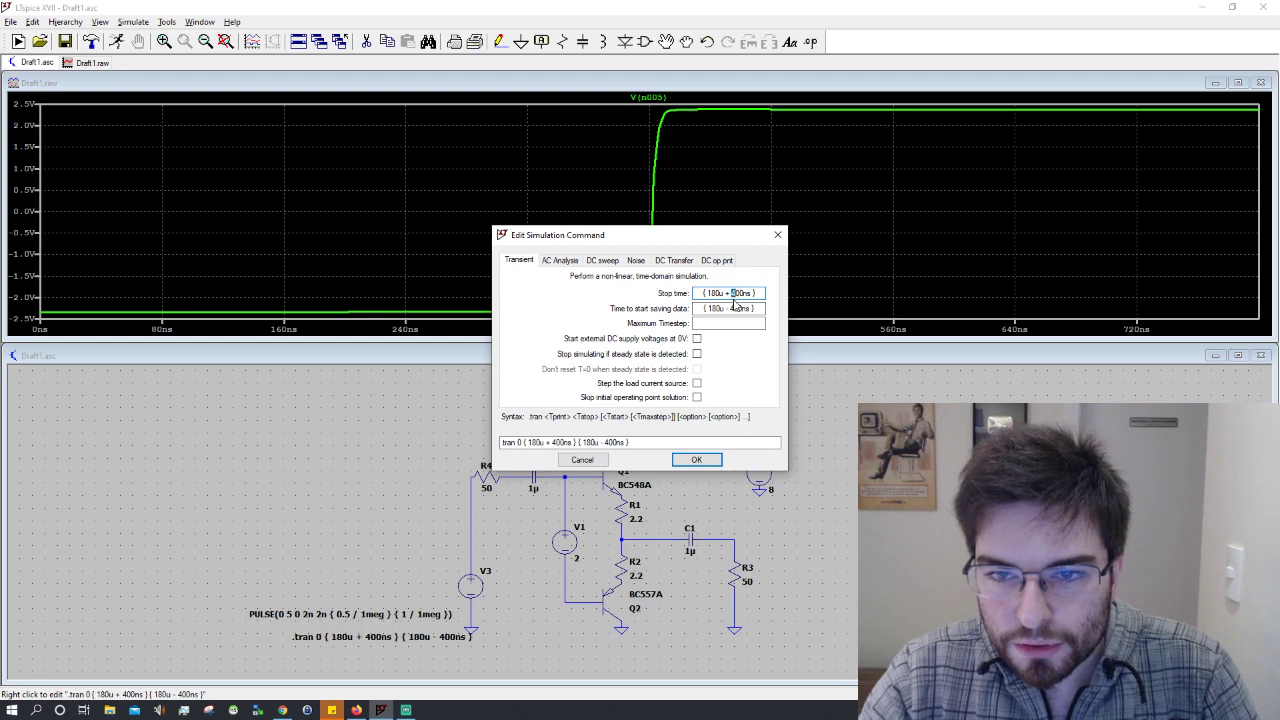
pyautogui.write('1')
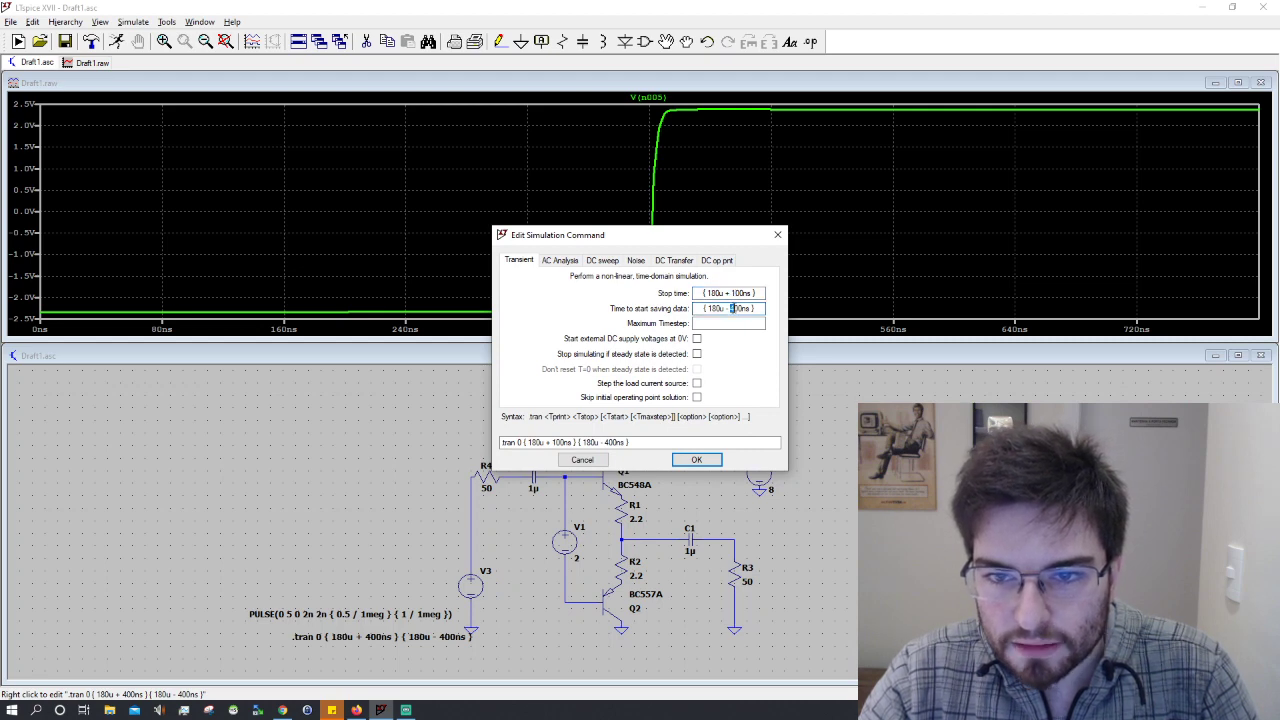
pyautogui.write('1')
pyautogui.click(695, 459)
# Rerun over the 200 ns window, shrinking the schematic pane and enlarging the waveform plot.
pyautogui.click(118, 43)
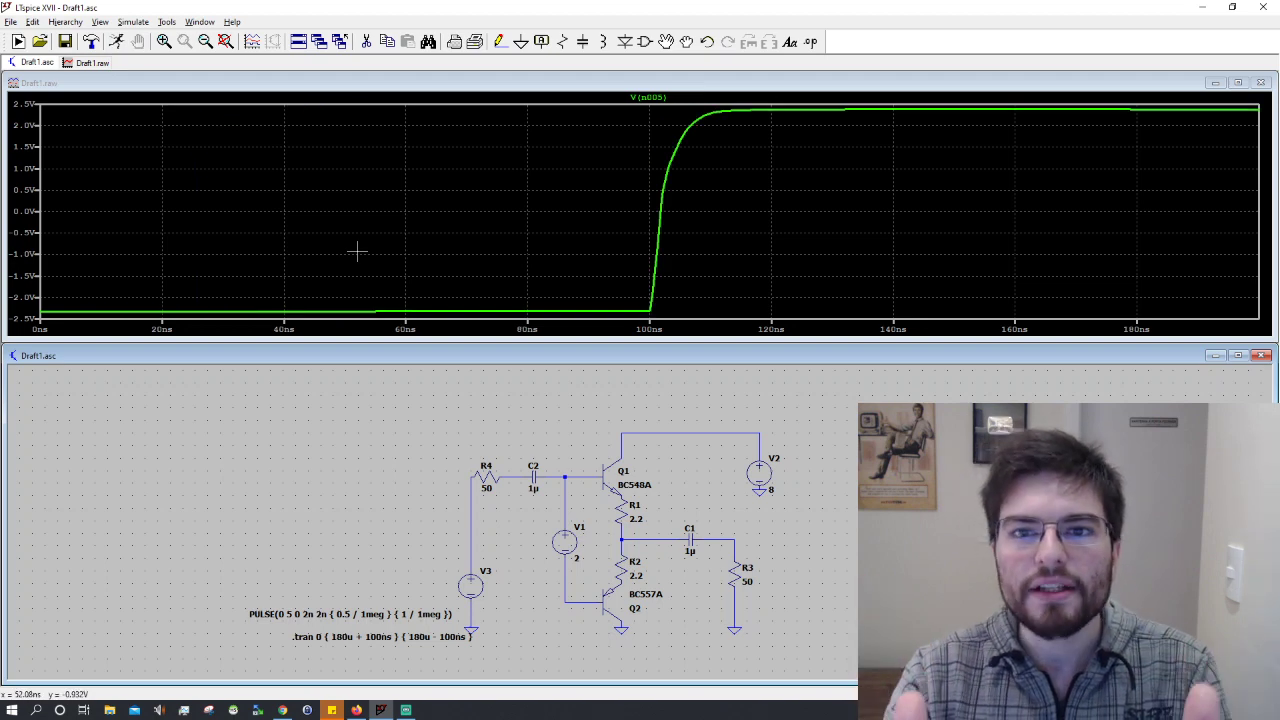
pyautogui.moveTo(500, 349); pyautogui.dragTo(550, 418)
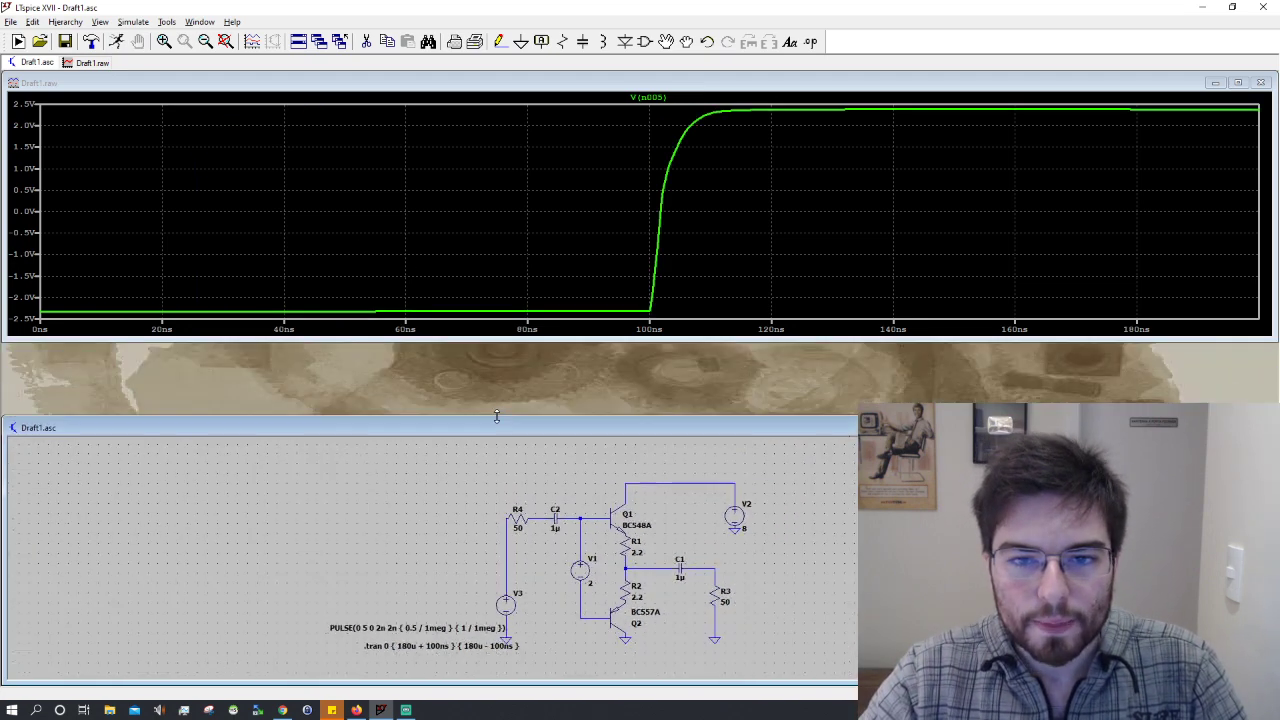
pyautogui.moveTo(547, 340); pyautogui.dragTo(545, 410)
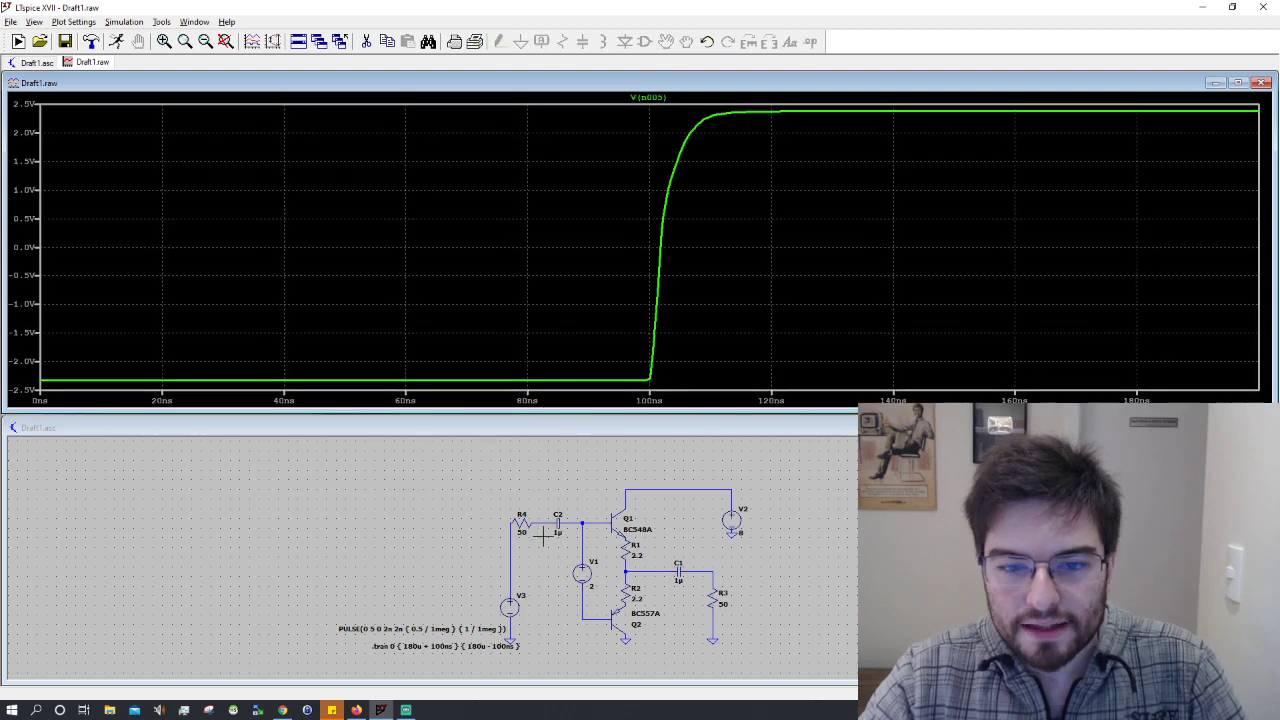
# Set V1 to 1 V and resimulate.
pyautogui.rightClick(585, 577)
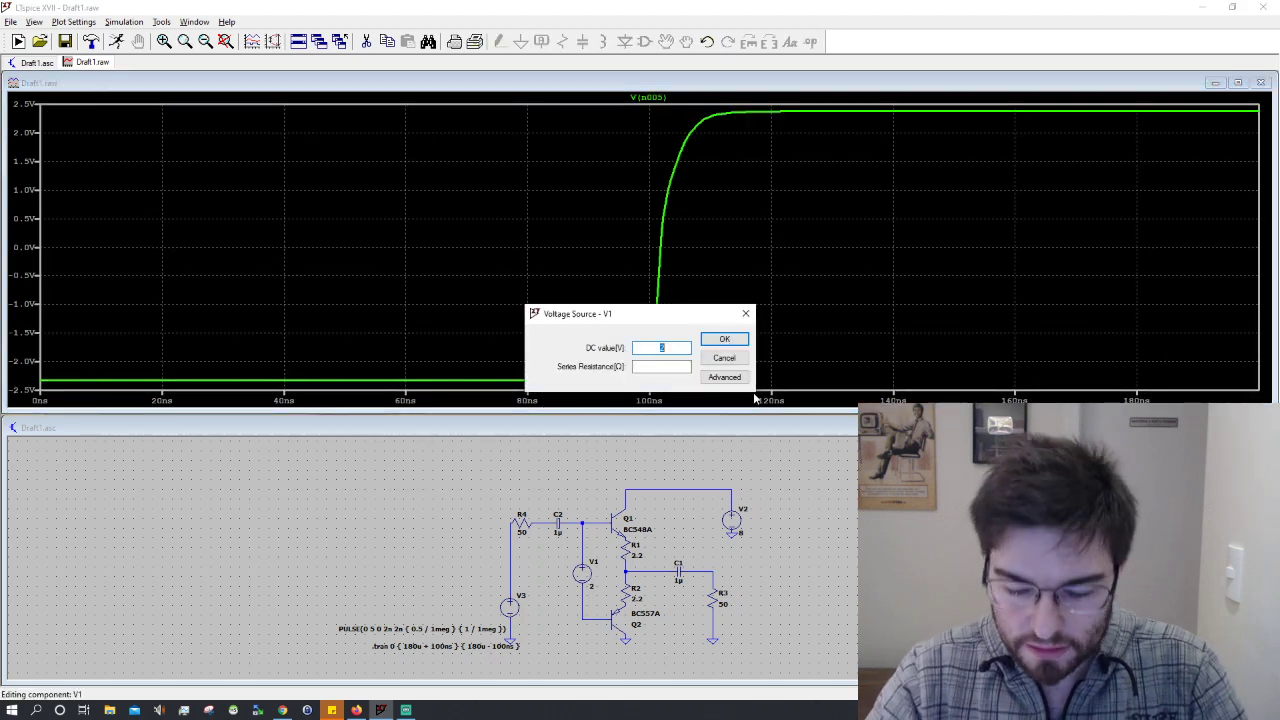
pyautogui.write('1')
pyautogui.press('Return')
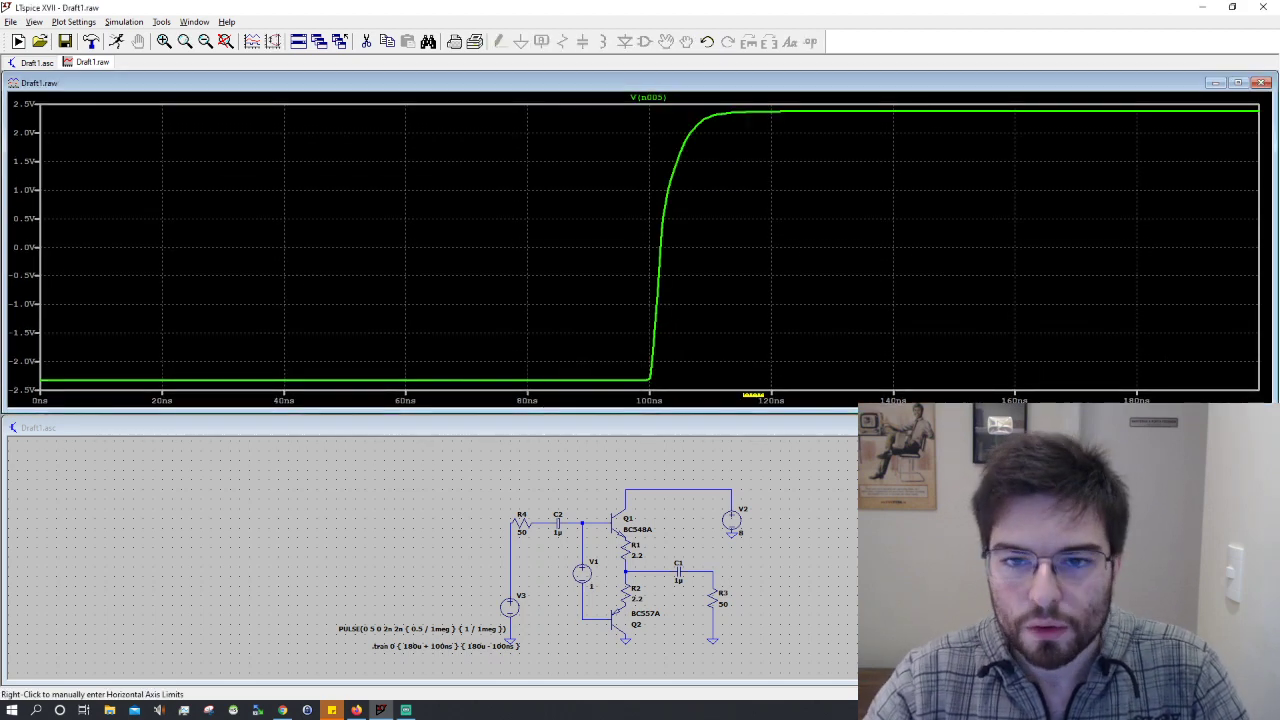
pyautogui.click(113, 44)
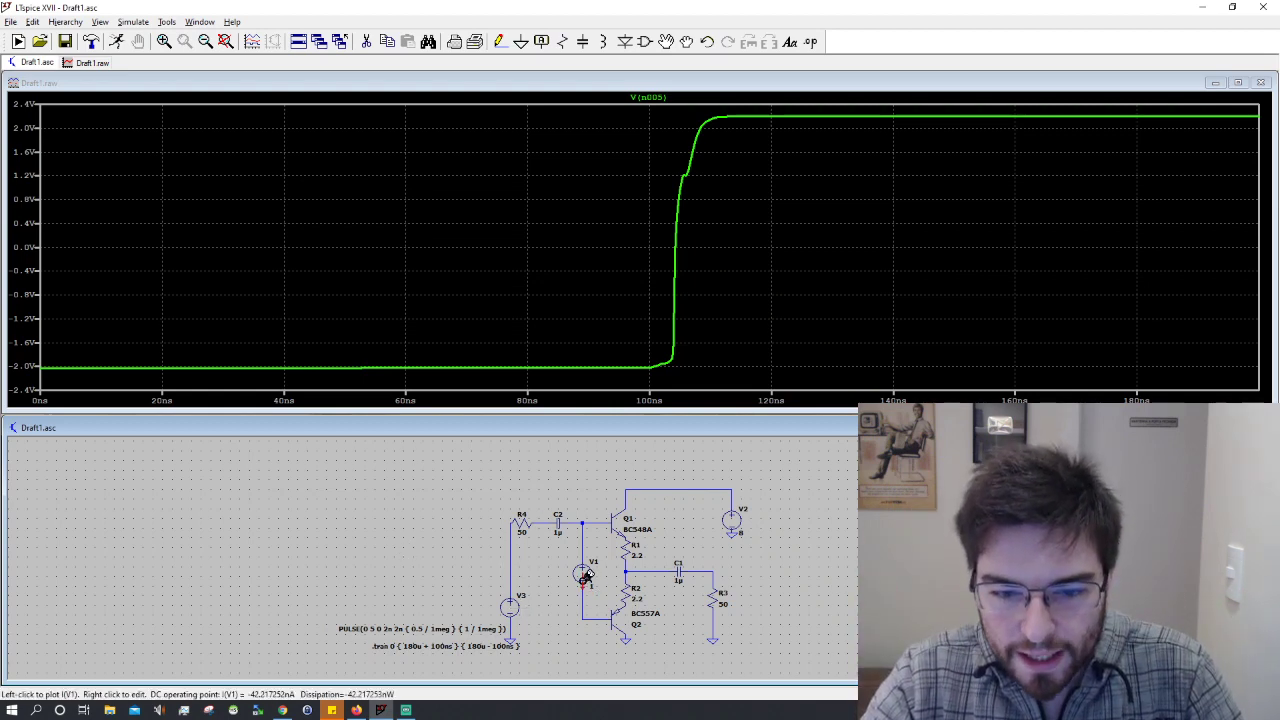
# Set V1 to 3 V and resimulate.
pyautogui.rightClick(584, 574)
pyautogui.write('3')
pyautogui.press('Return')
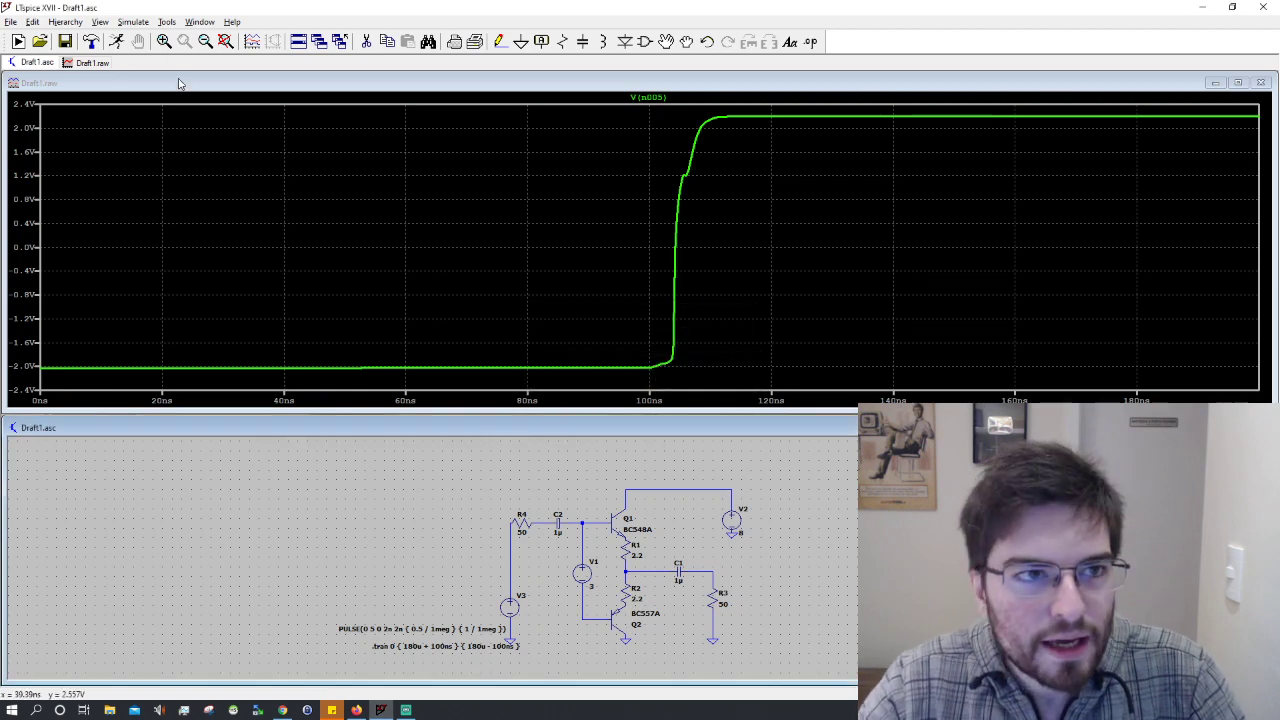
pyautogui.click(116, 42)
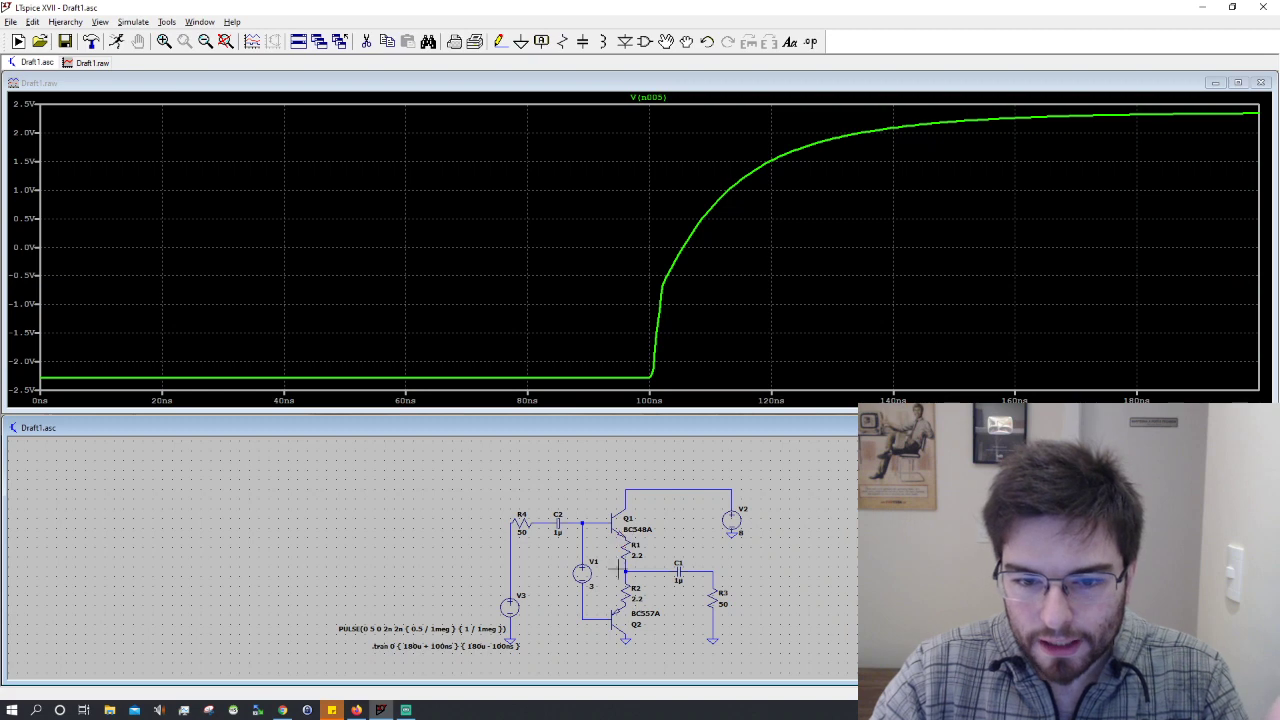
# Replace V1's DC value of 3 with the parameter {bias}.
pyautogui.rightClick(585, 573)
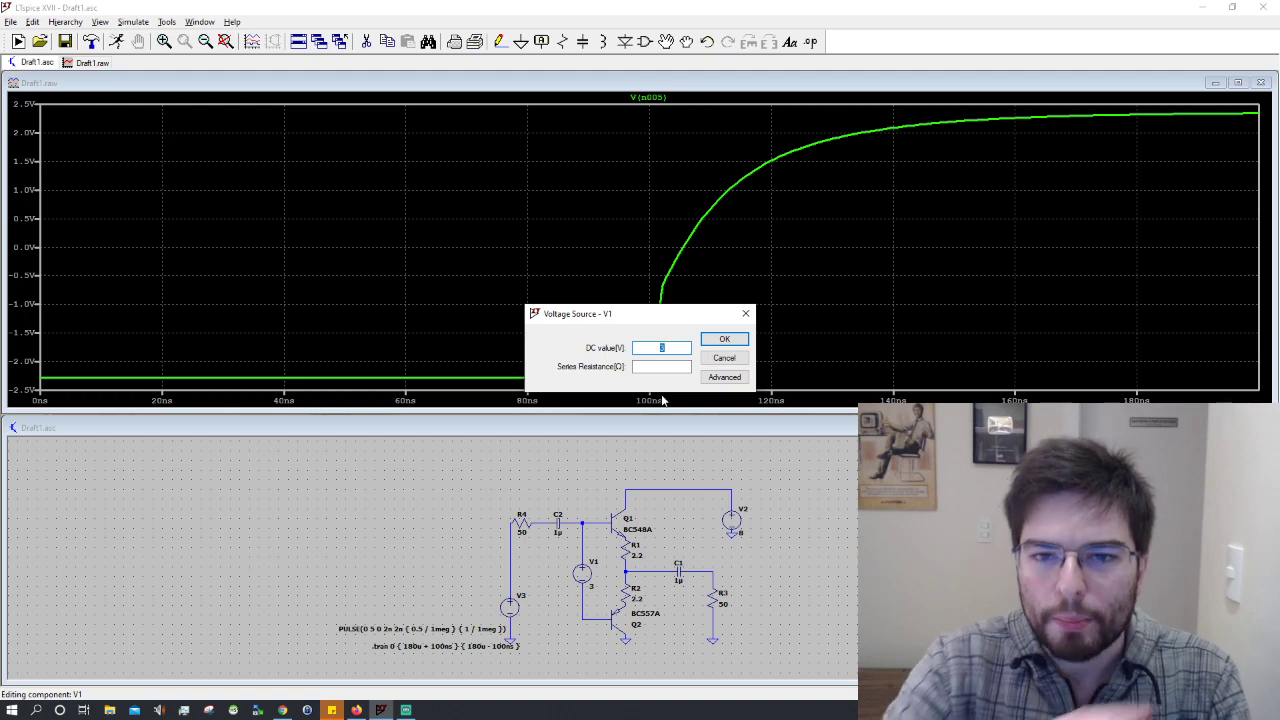
pyautogui.press('BackSpace')
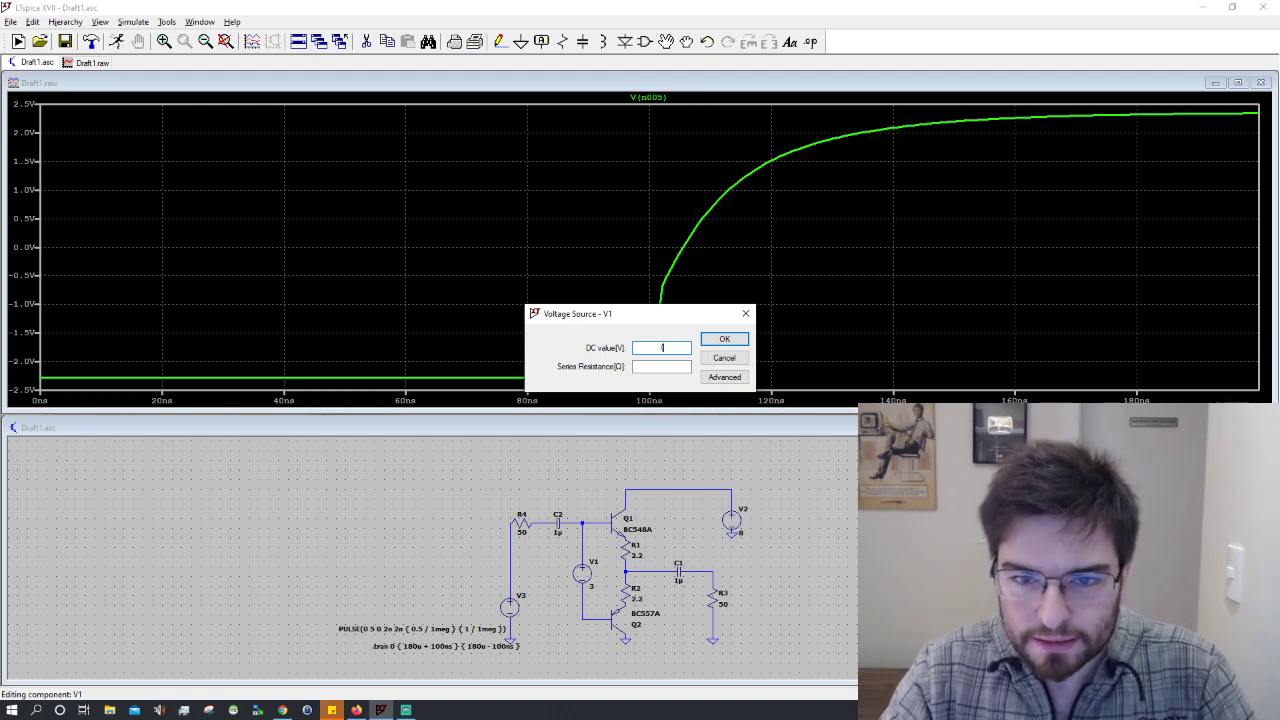
pyautogui.write('{bias}')
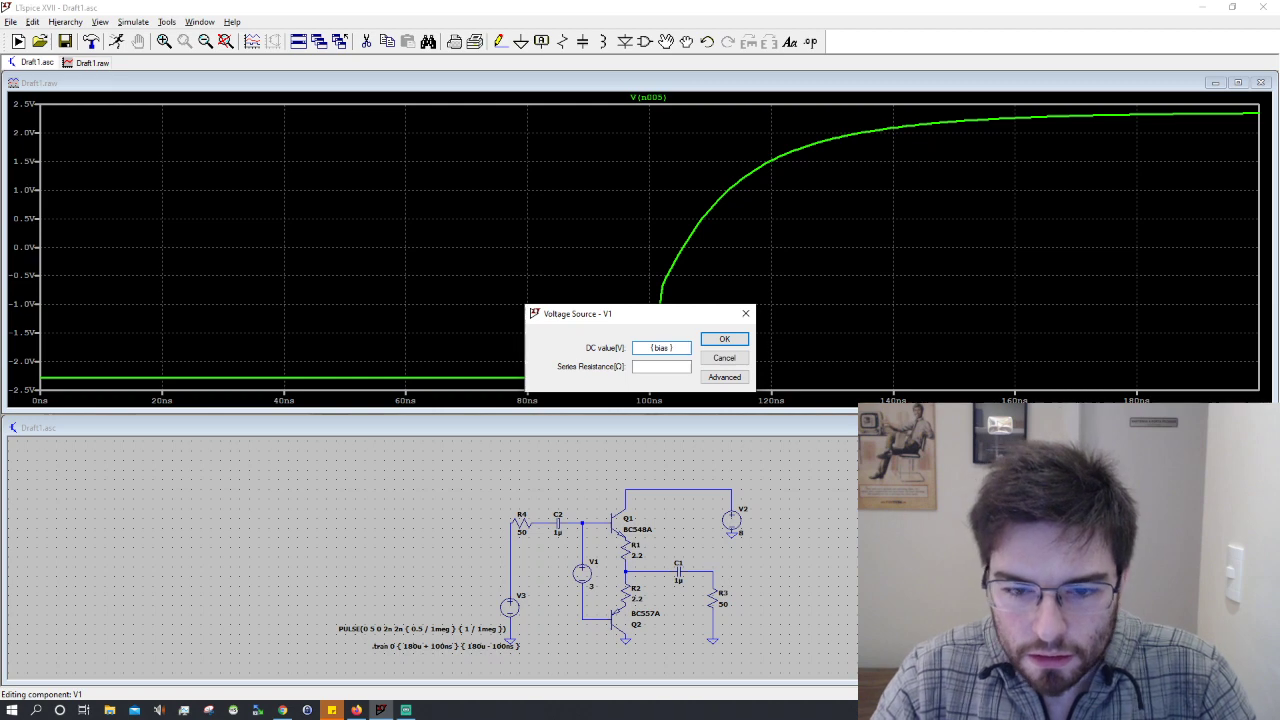
pyautogui.press('Return')
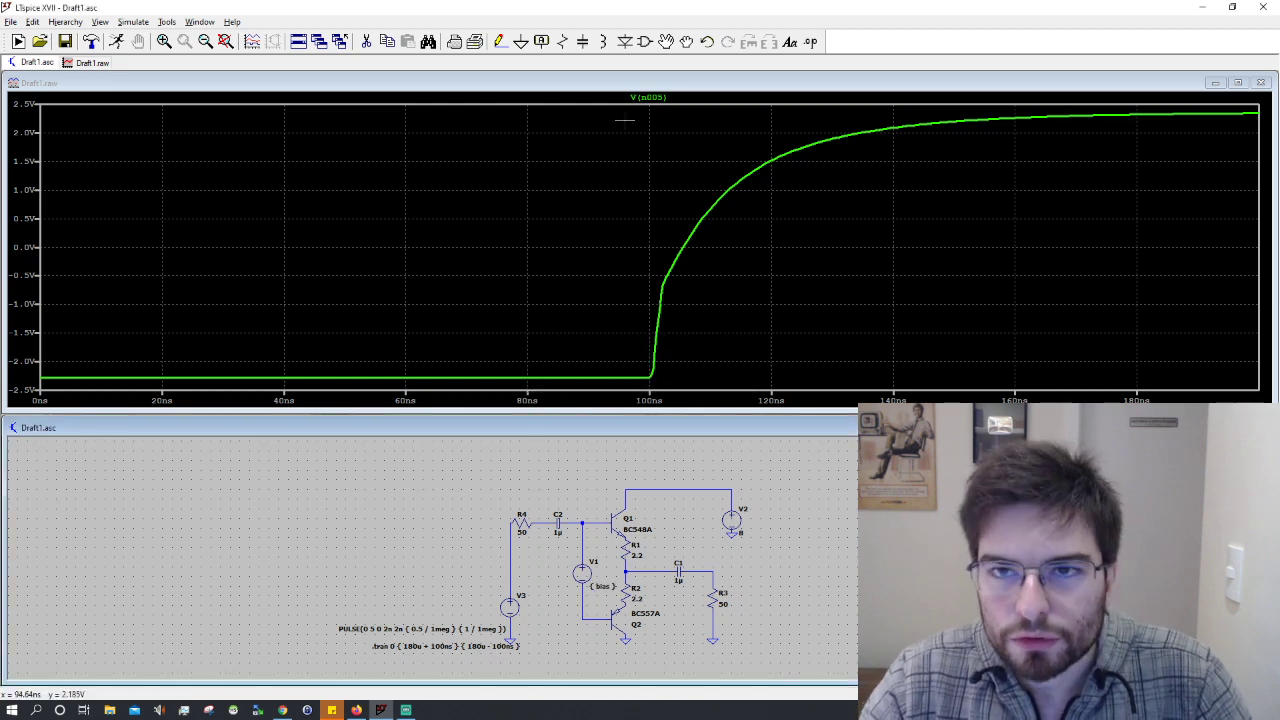
# Place a .step param bias 0 1.5 0.1 directive below the .tran command.
pyautogui.click(810, 41)
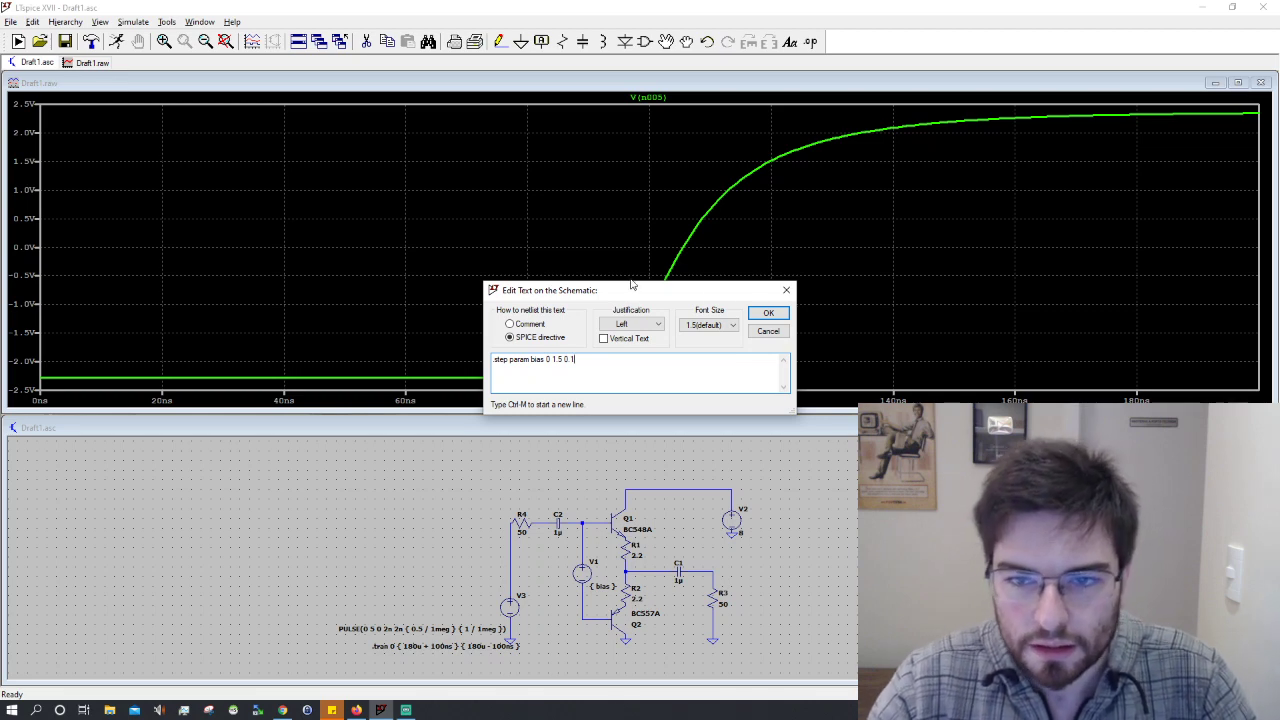
pyautogui.click(768, 313)
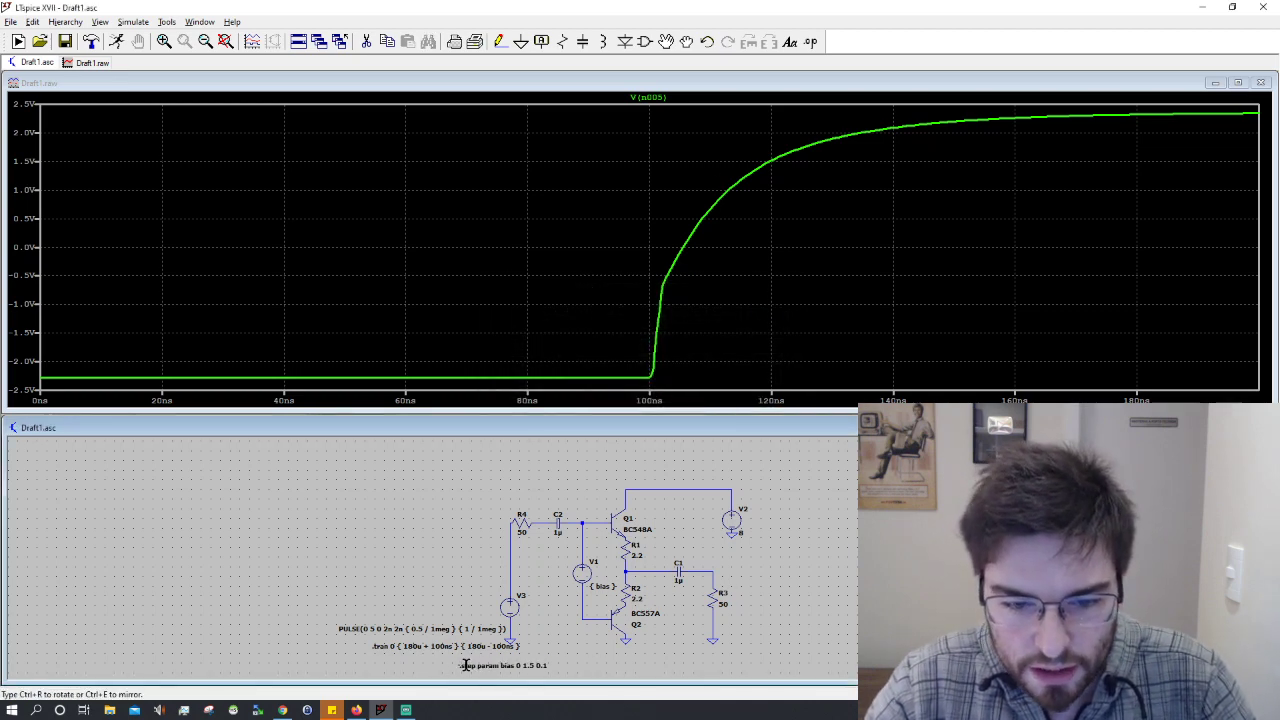
pyautogui.click(550, 660)
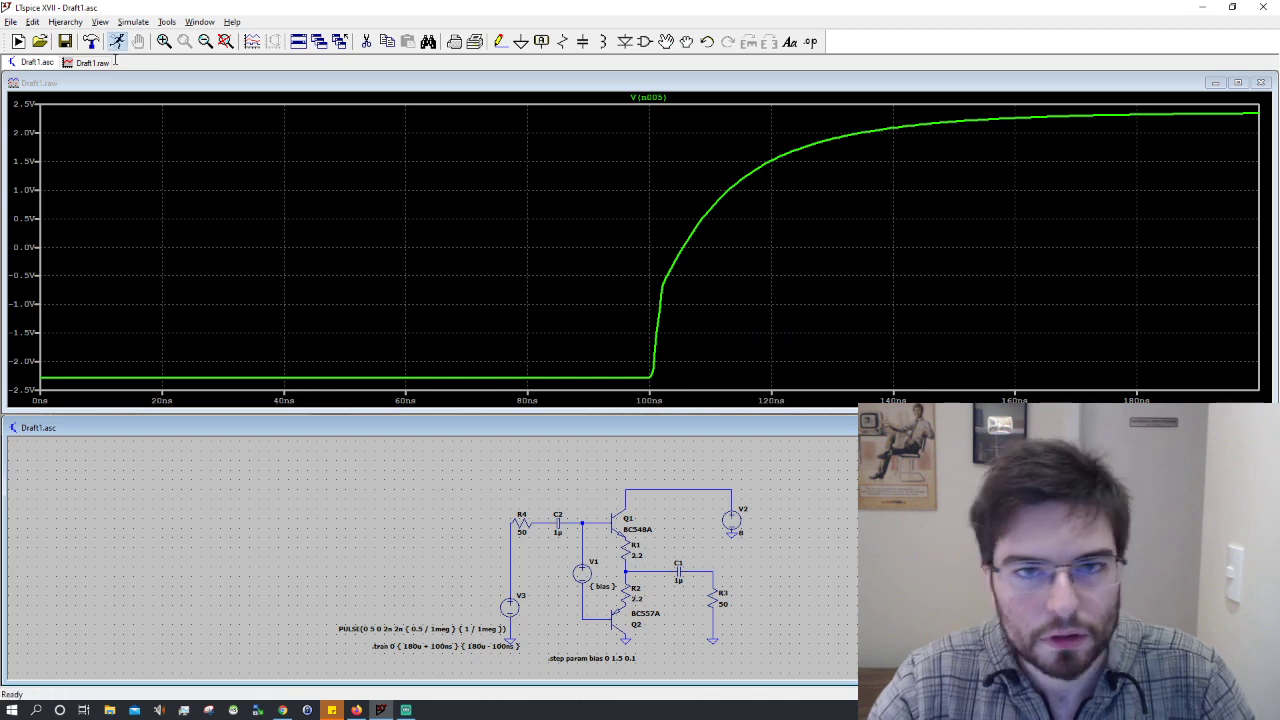
# Run the stepped bias sweep, overlaying the V(n005) rising-edge traces for every bias value.
pyautogui.click(116, 44)
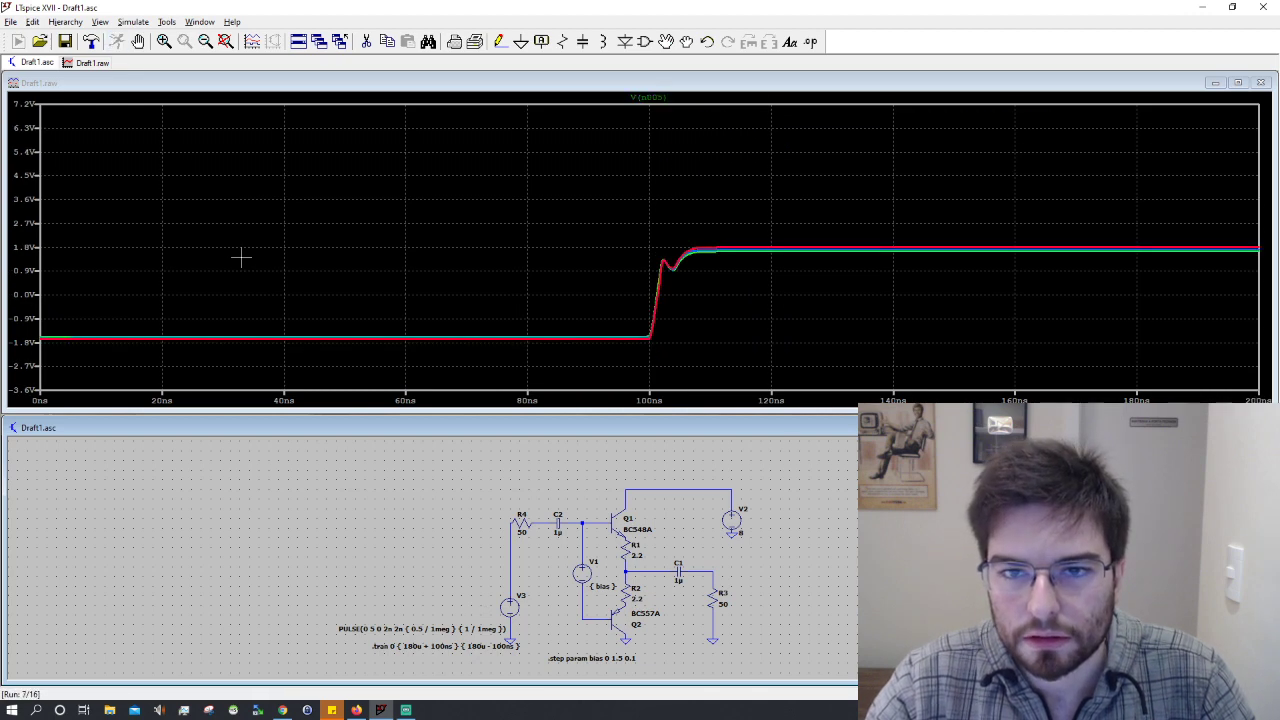